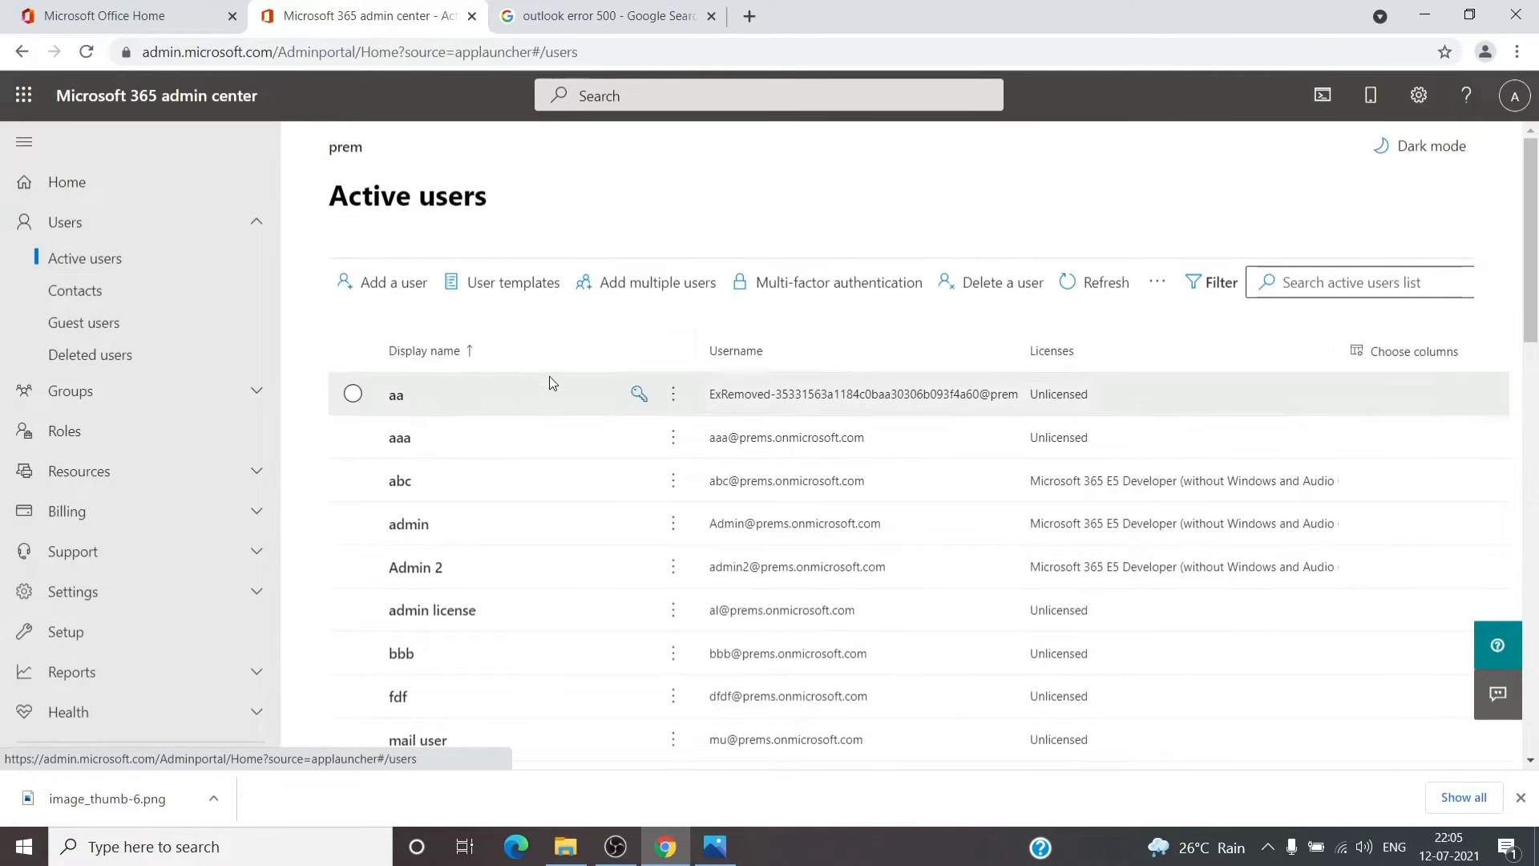
Grant the admin account read and manage permissions on the abc user's mailbox.
{"action": "left_click", "coordinate": [401, 490]}
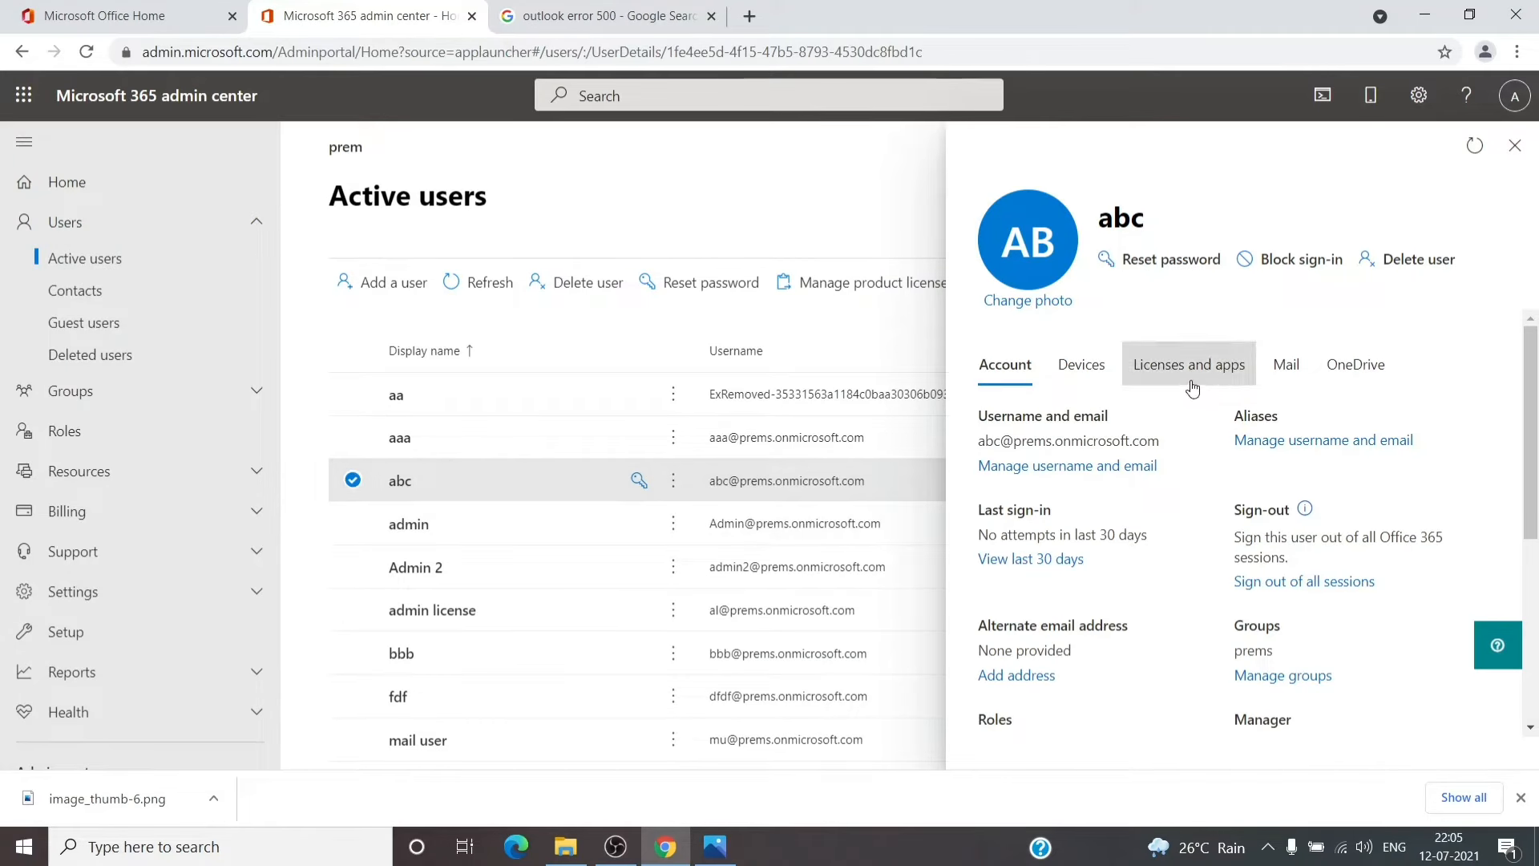
{"action": "left_click", "coordinate": [1299, 374]}
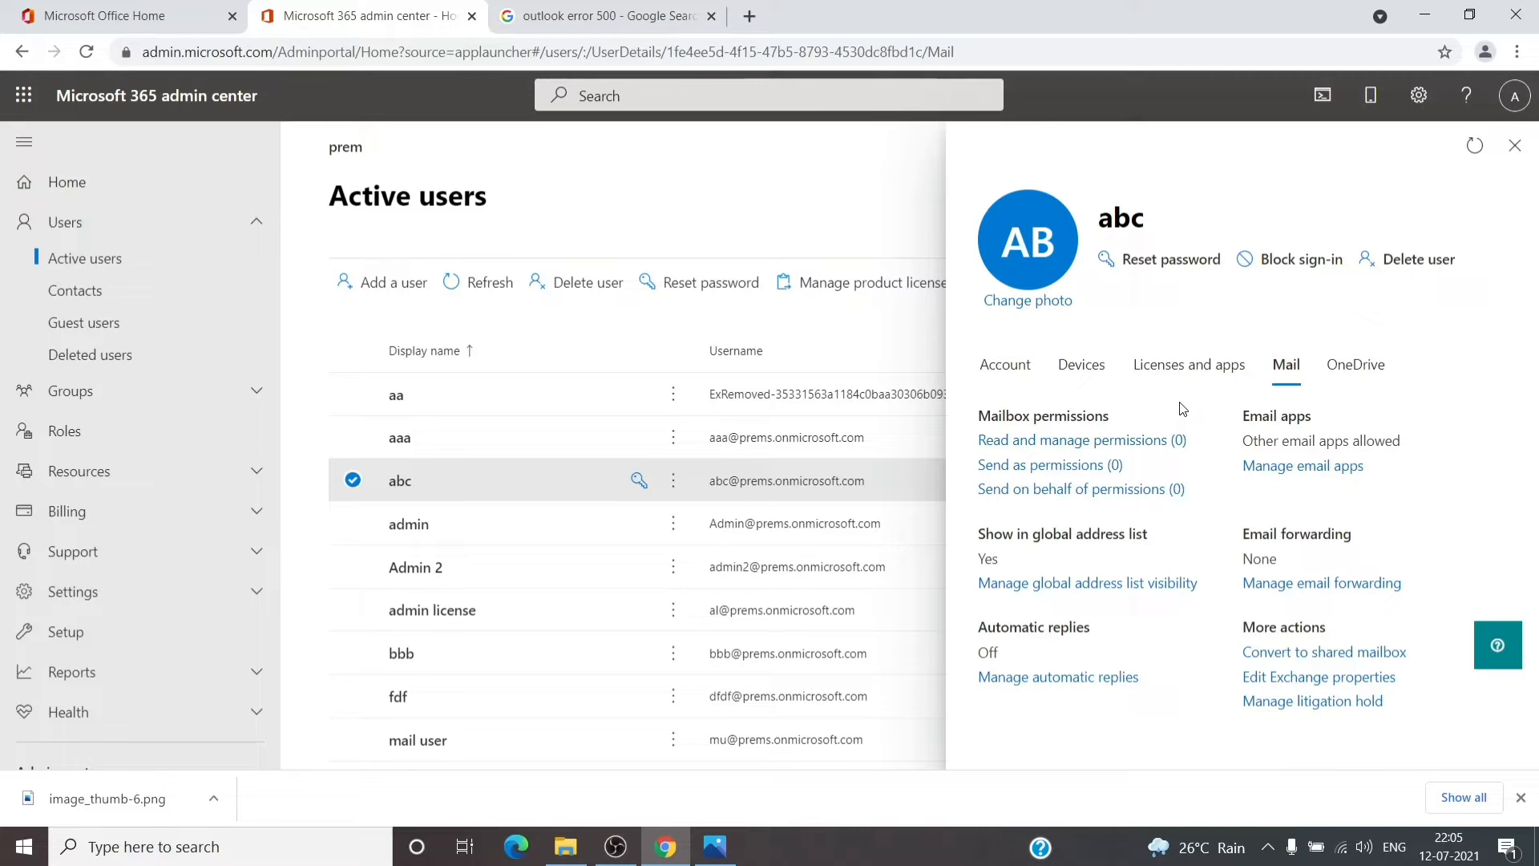
{"action": "left_click", "coordinate": [1106, 445]}
{"action": "left_click", "coordinate": [1059, 324]}
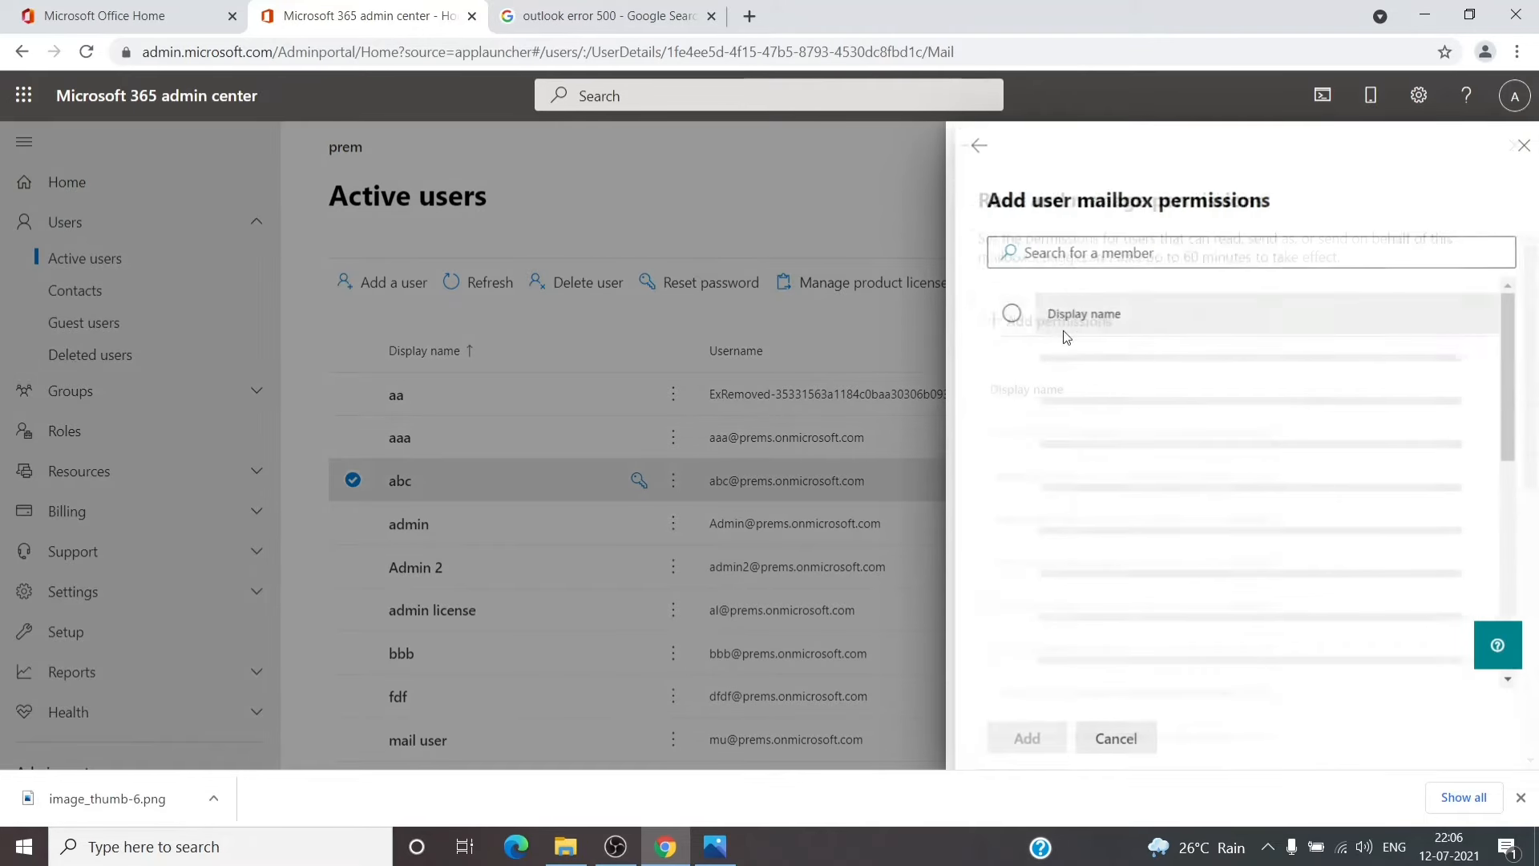
{"action": "left_click", "coordinate": [1047, 261]}
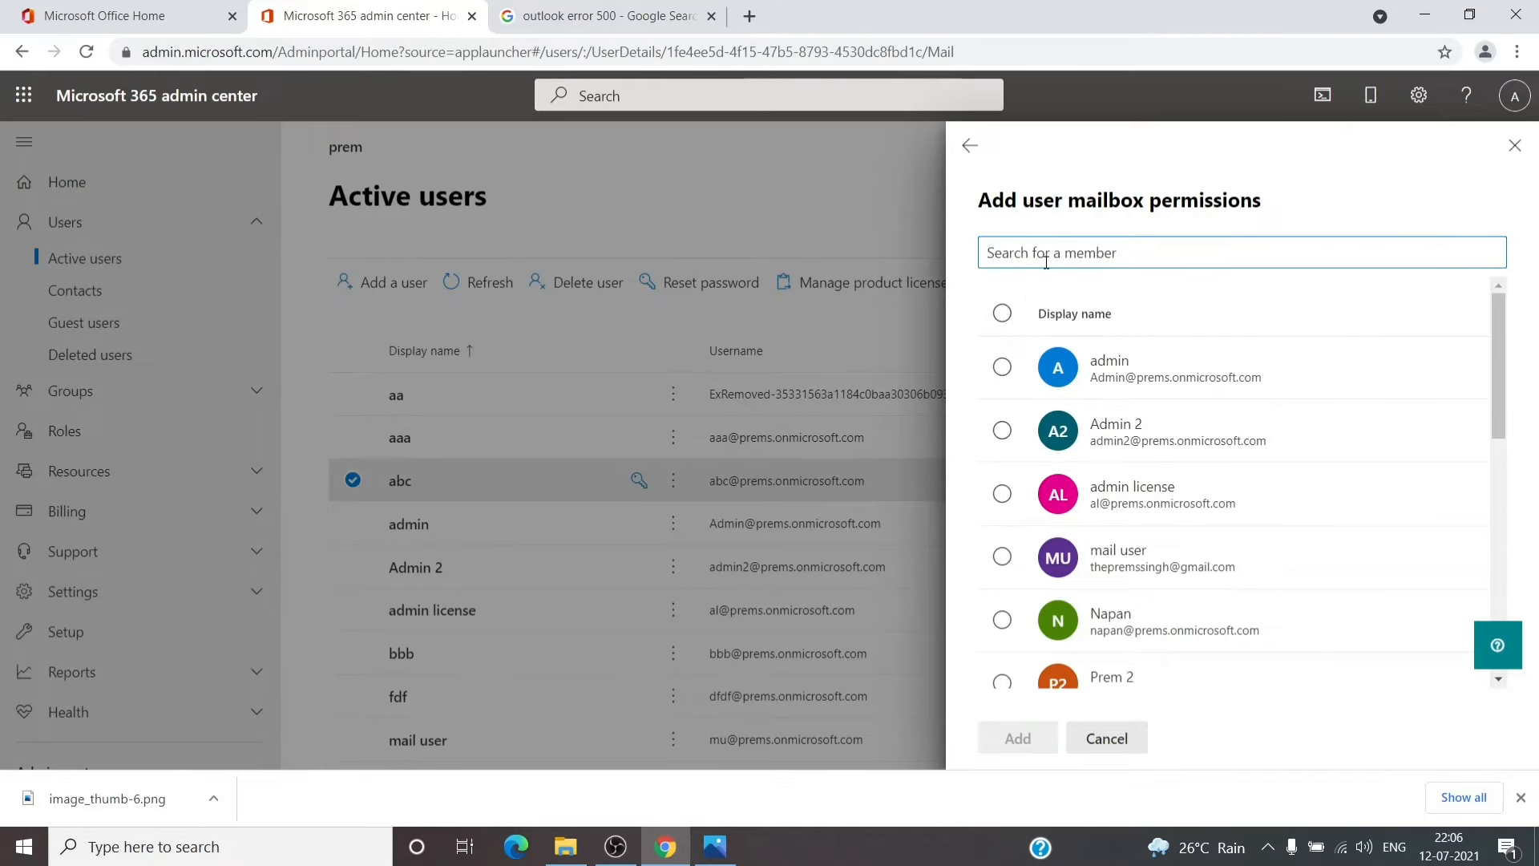
{"action": "type", "text": "admin"}
{"action": "left_click", "coordinate": [1011, 367]}
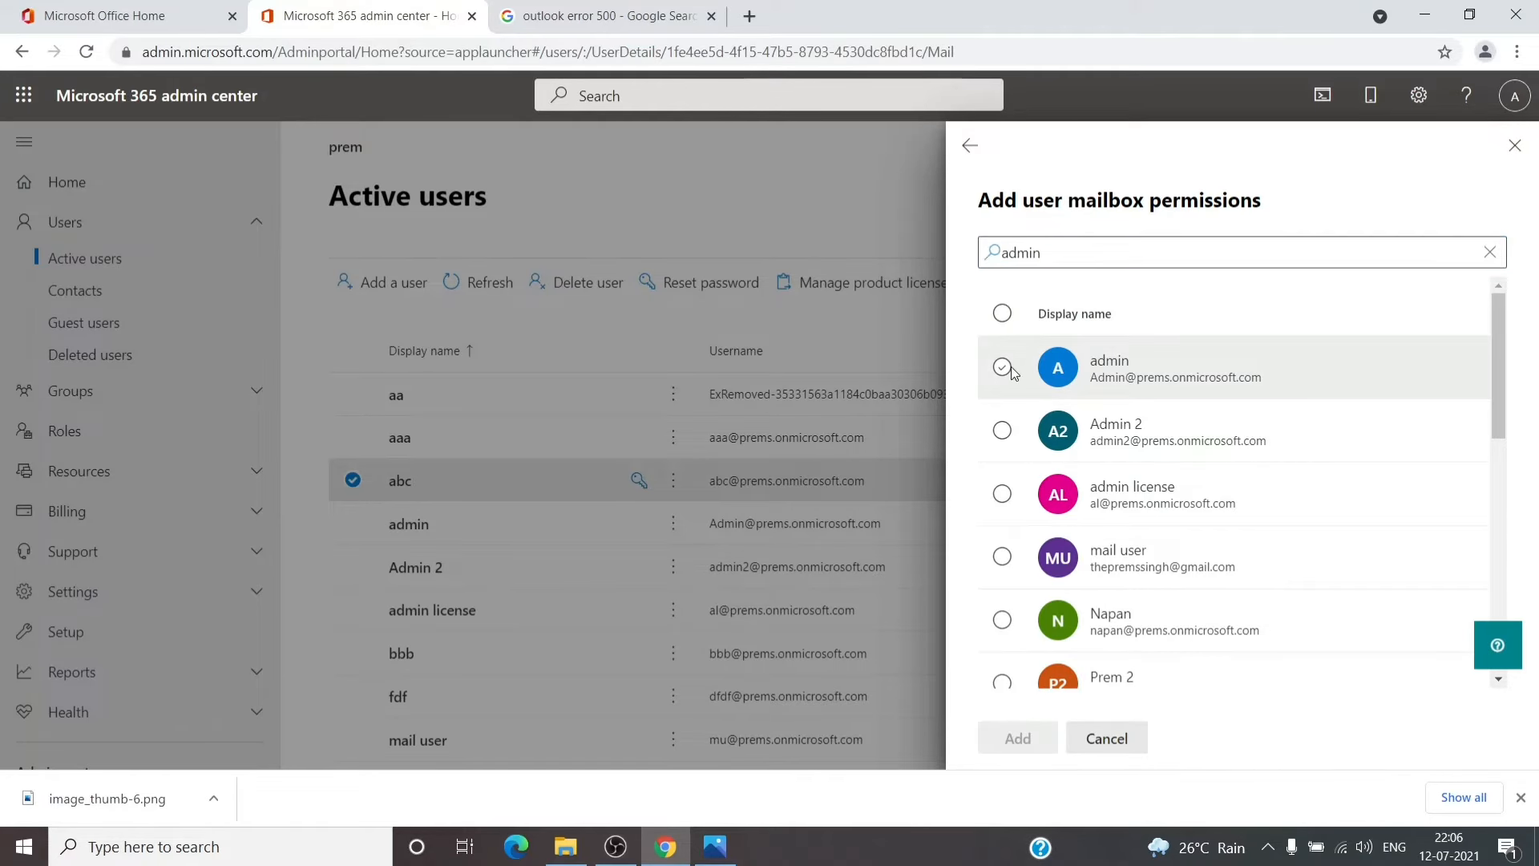
{"action": "left_click", "coordinate": [1008, 739]}
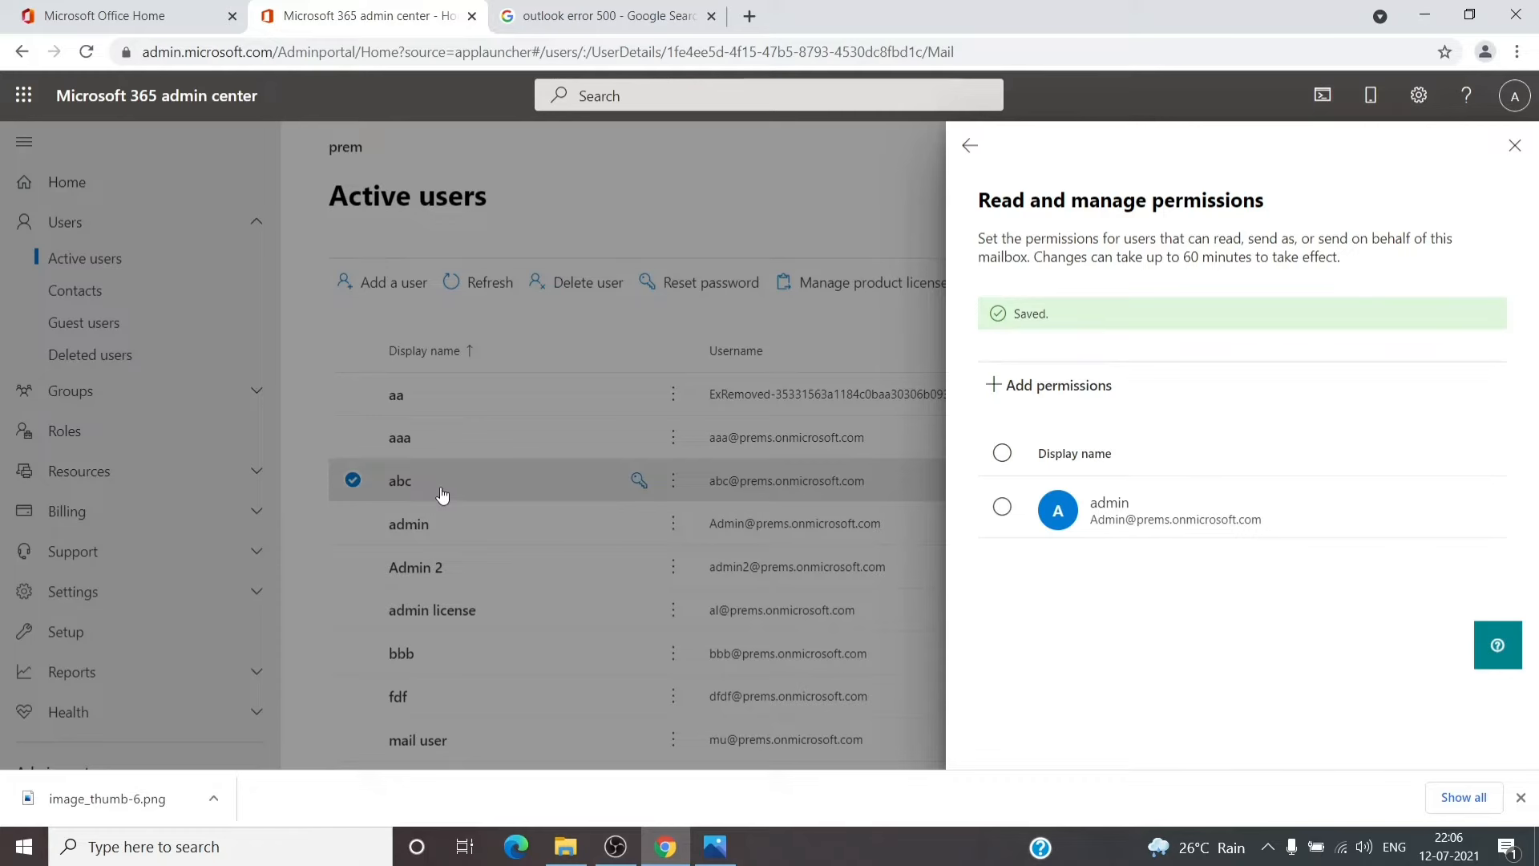
{"action": "left_click", "coordinate": [1514, 145]}
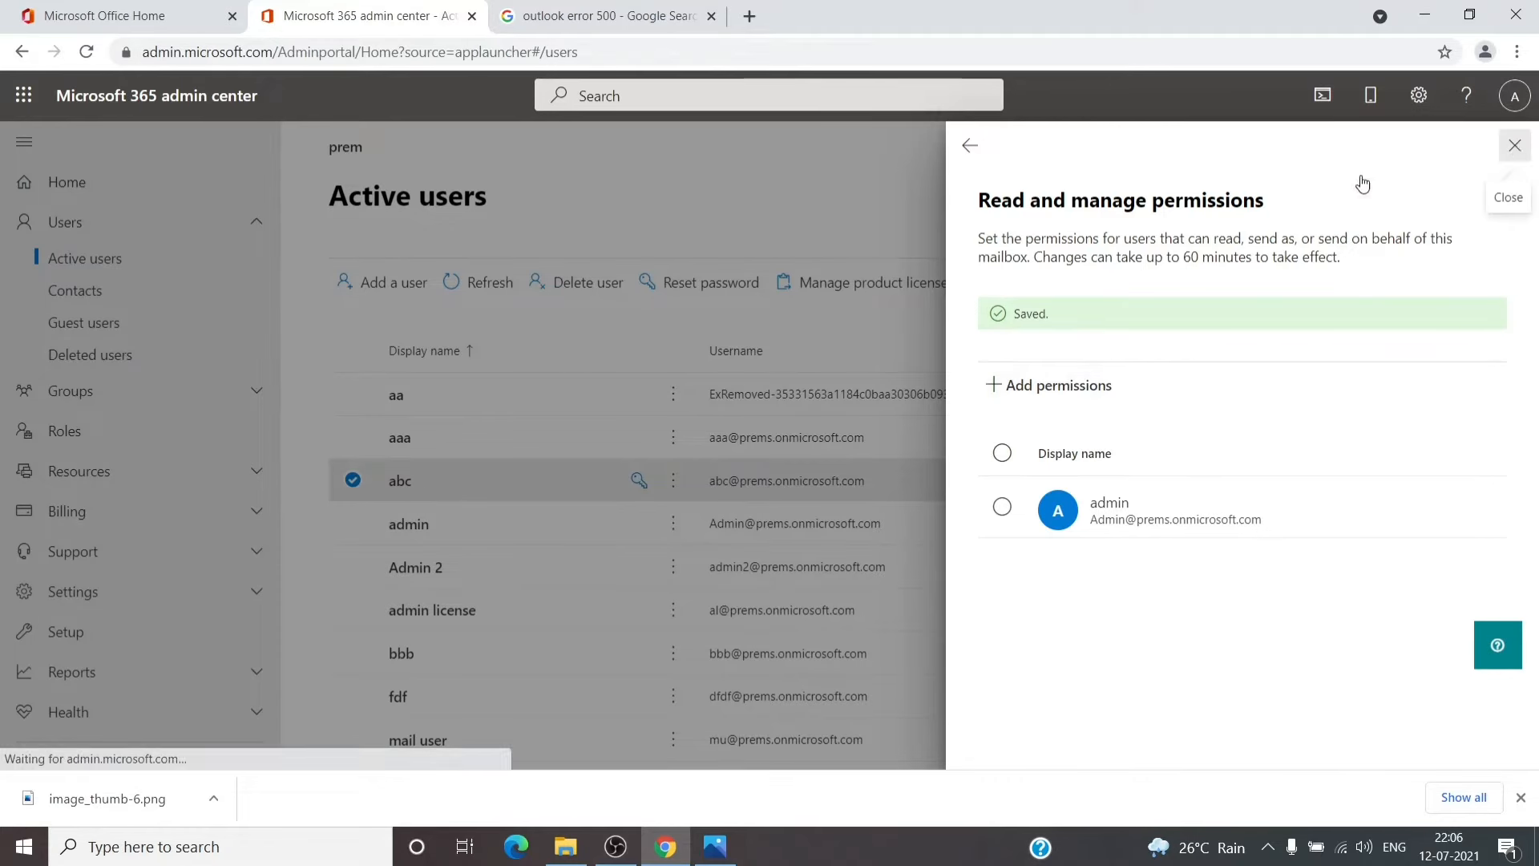
Switch to Outlook on the web as admin and open the abc user's mailbox as another mailbox.
{"action": "left_click", "coordinate": [166, 13]}
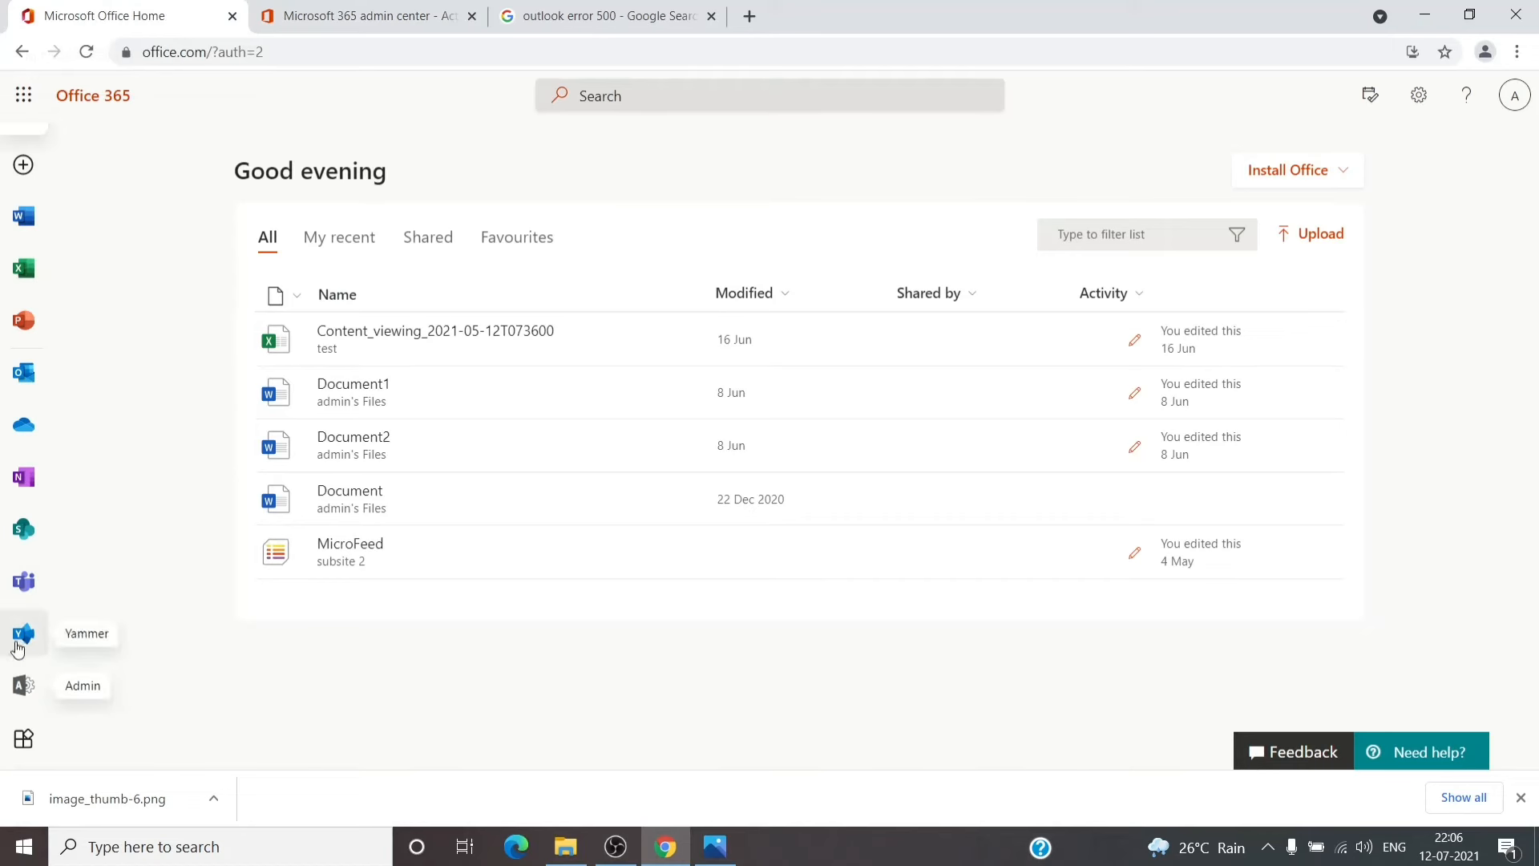
{"action": "left_click", "coordinate": [25, 374]}
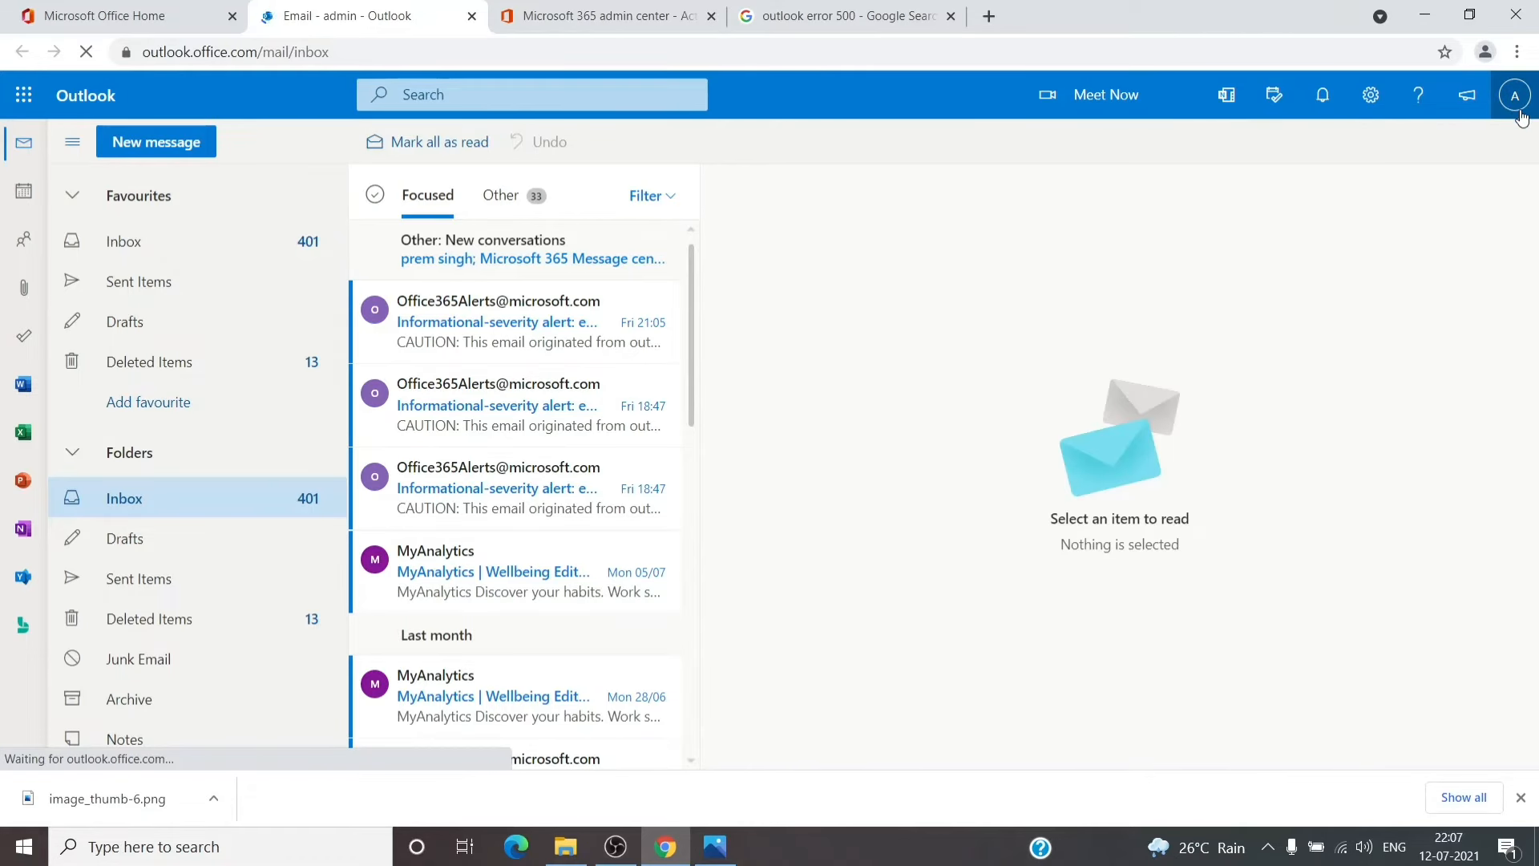
{"action": "left_click", "coordinate": [1517, 109]}
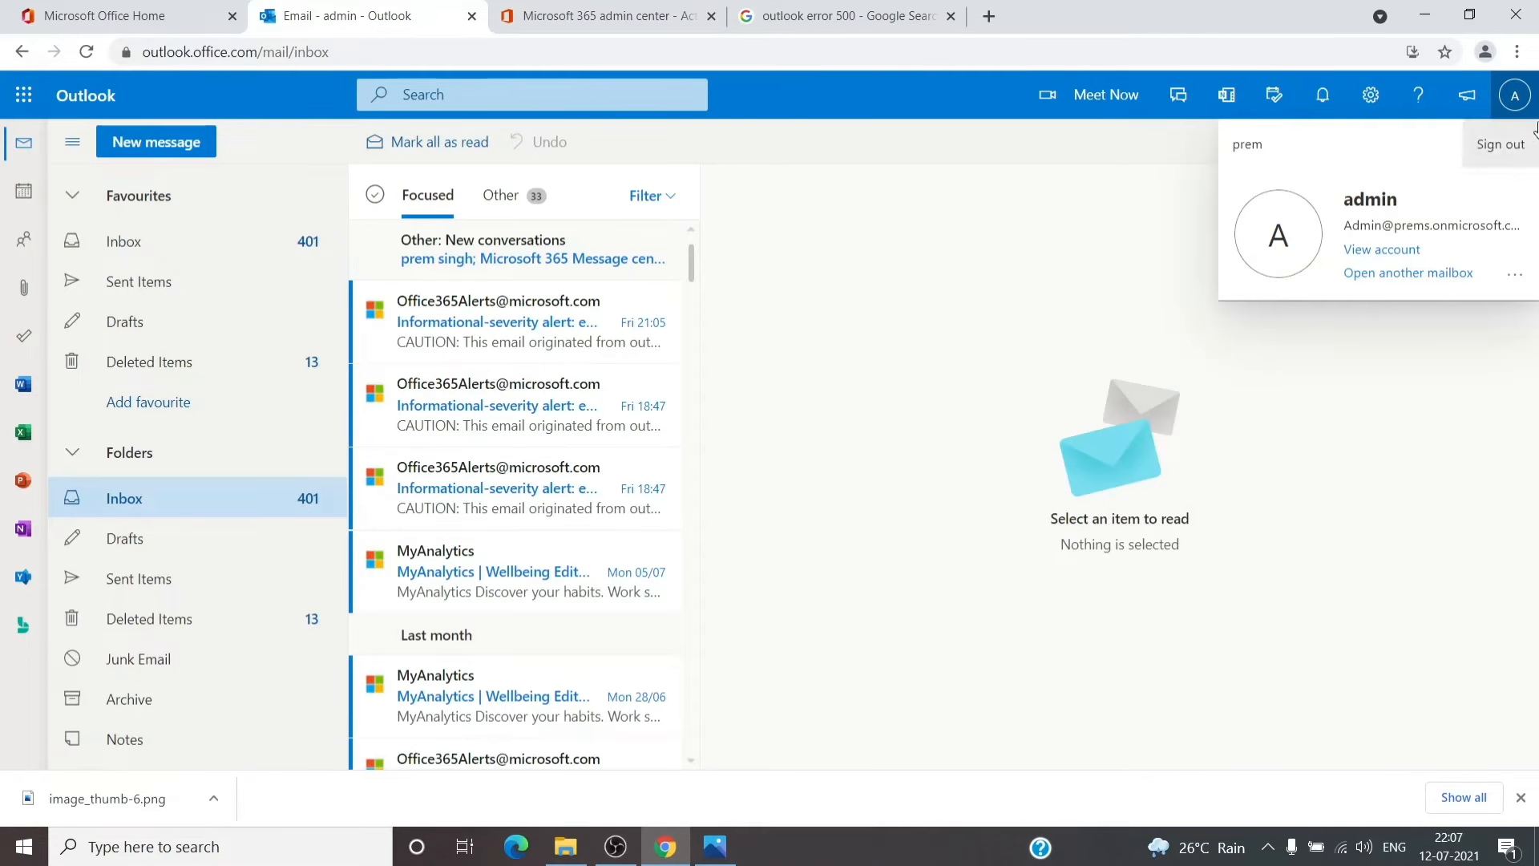
{"action": "left_click", "coordinate": [1354, 273]}
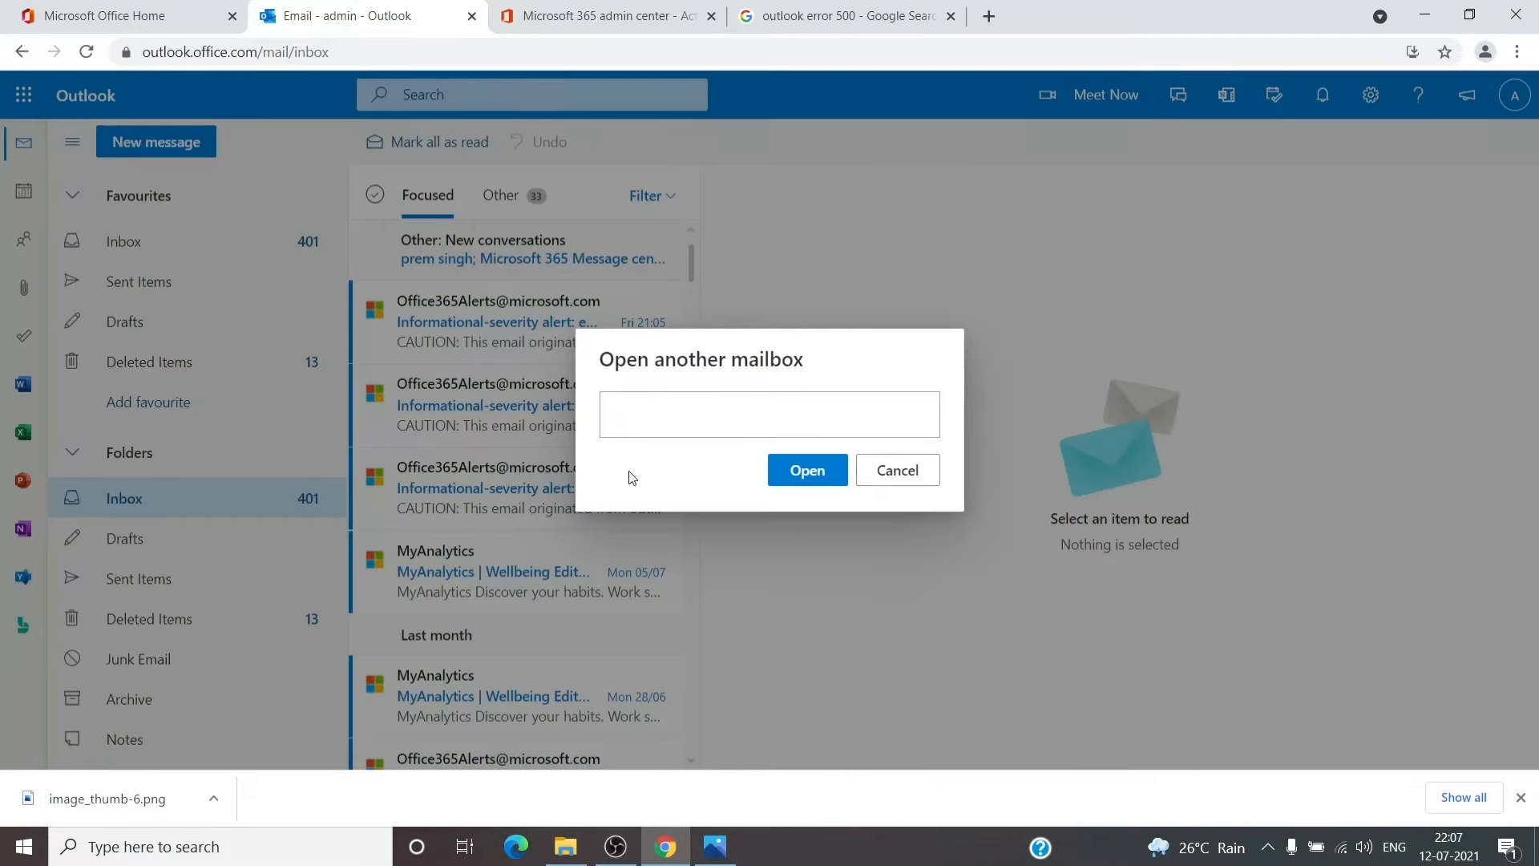
{"action": "type", "text": "abc"}
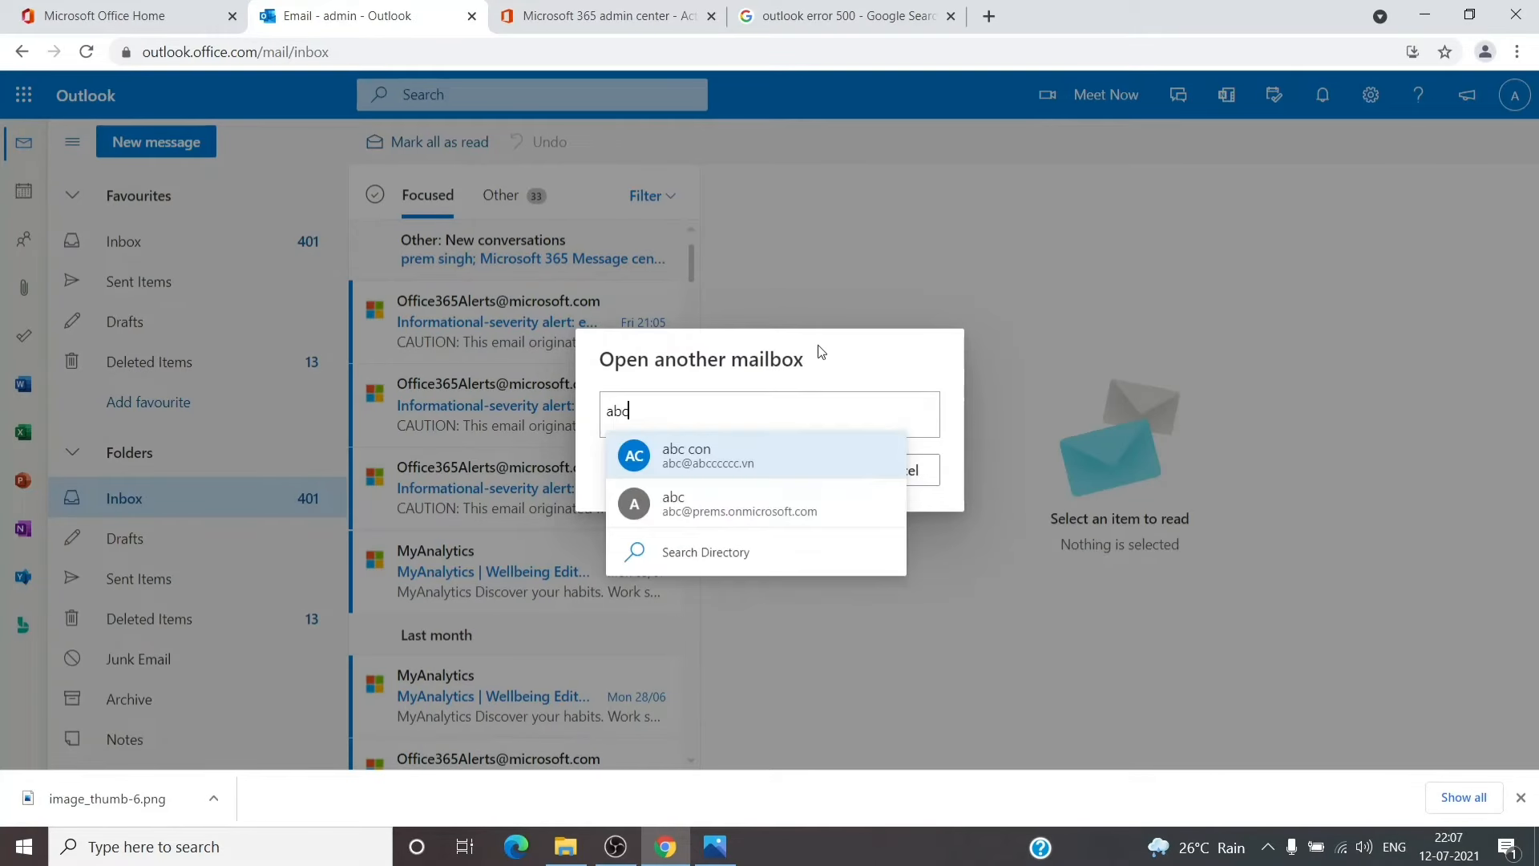
{"action": "left_click", "coordinate": [749, 508]}
{"action": "left_click", "coordinate": [819, 474]}
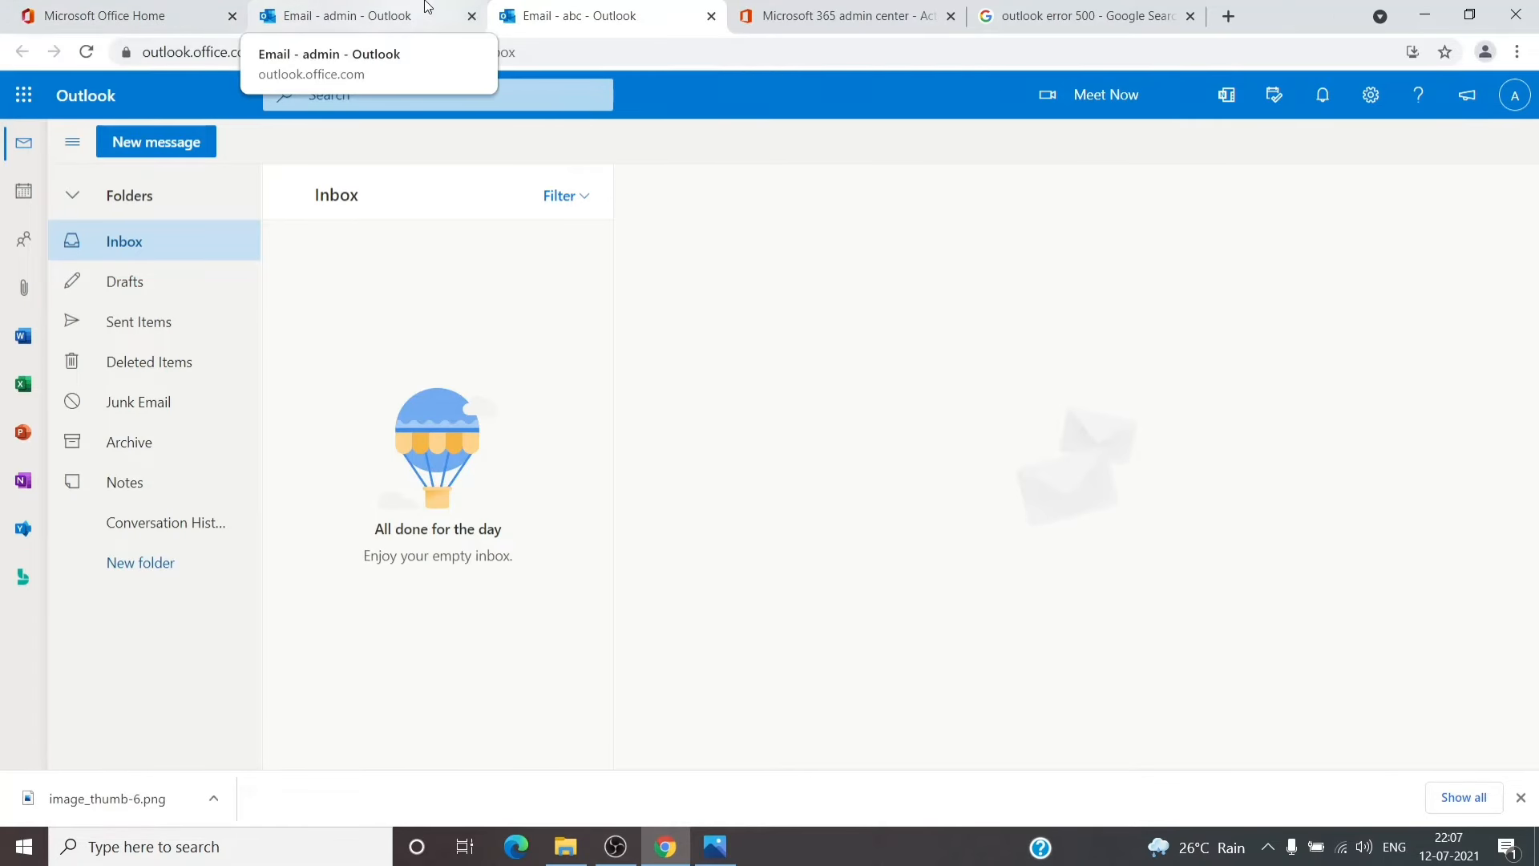
Launch the desktop Outlook app and accept the Microsoft 365 Apps license agreement.
{"action": "left_click", "coordinate": [807, 12]}
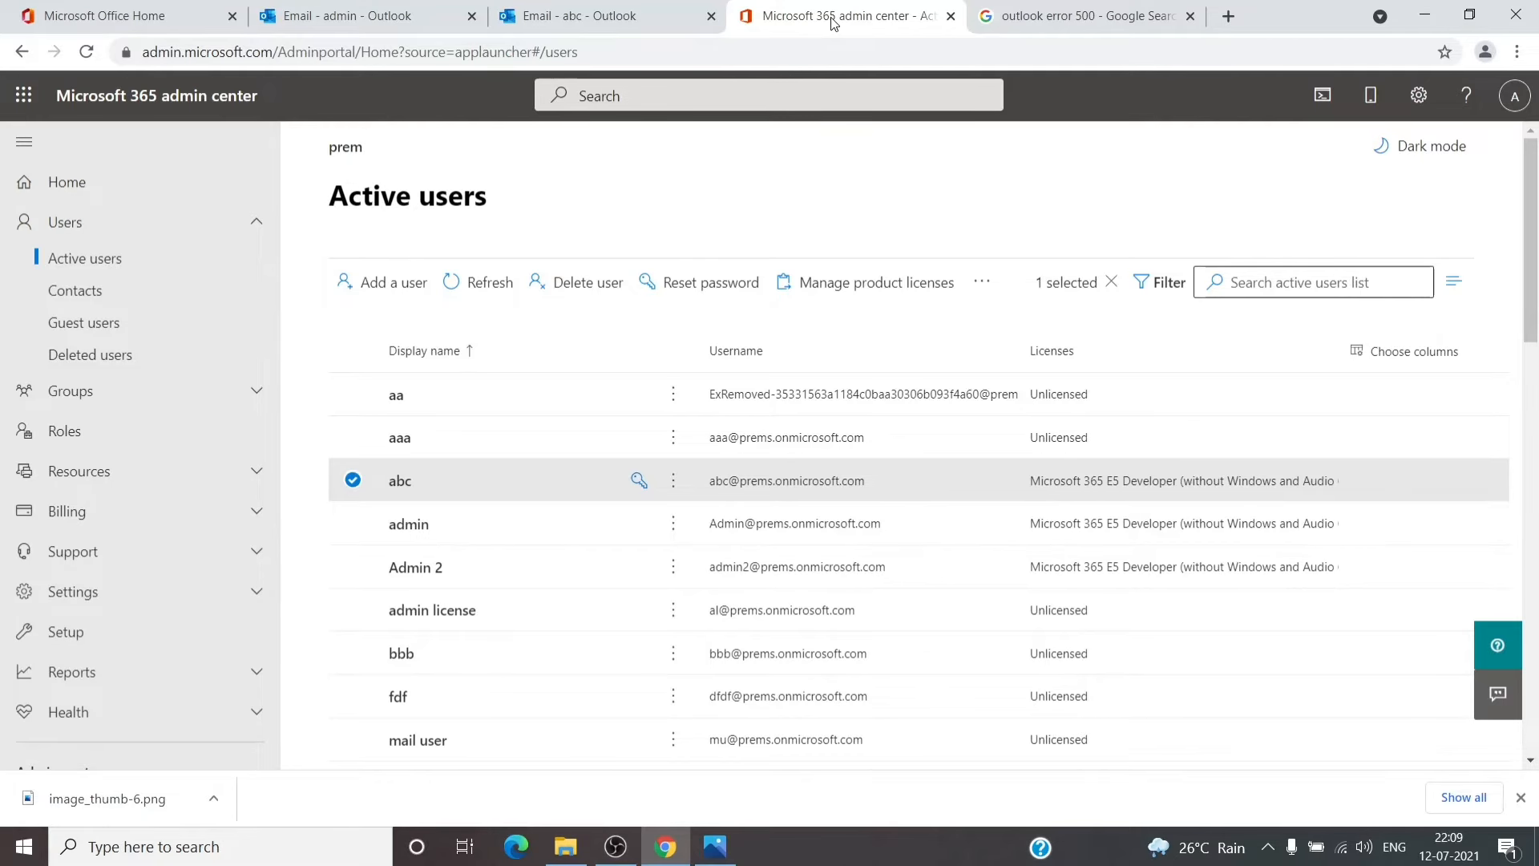
{"action": "left_click", "coordinate": [289, 847]}
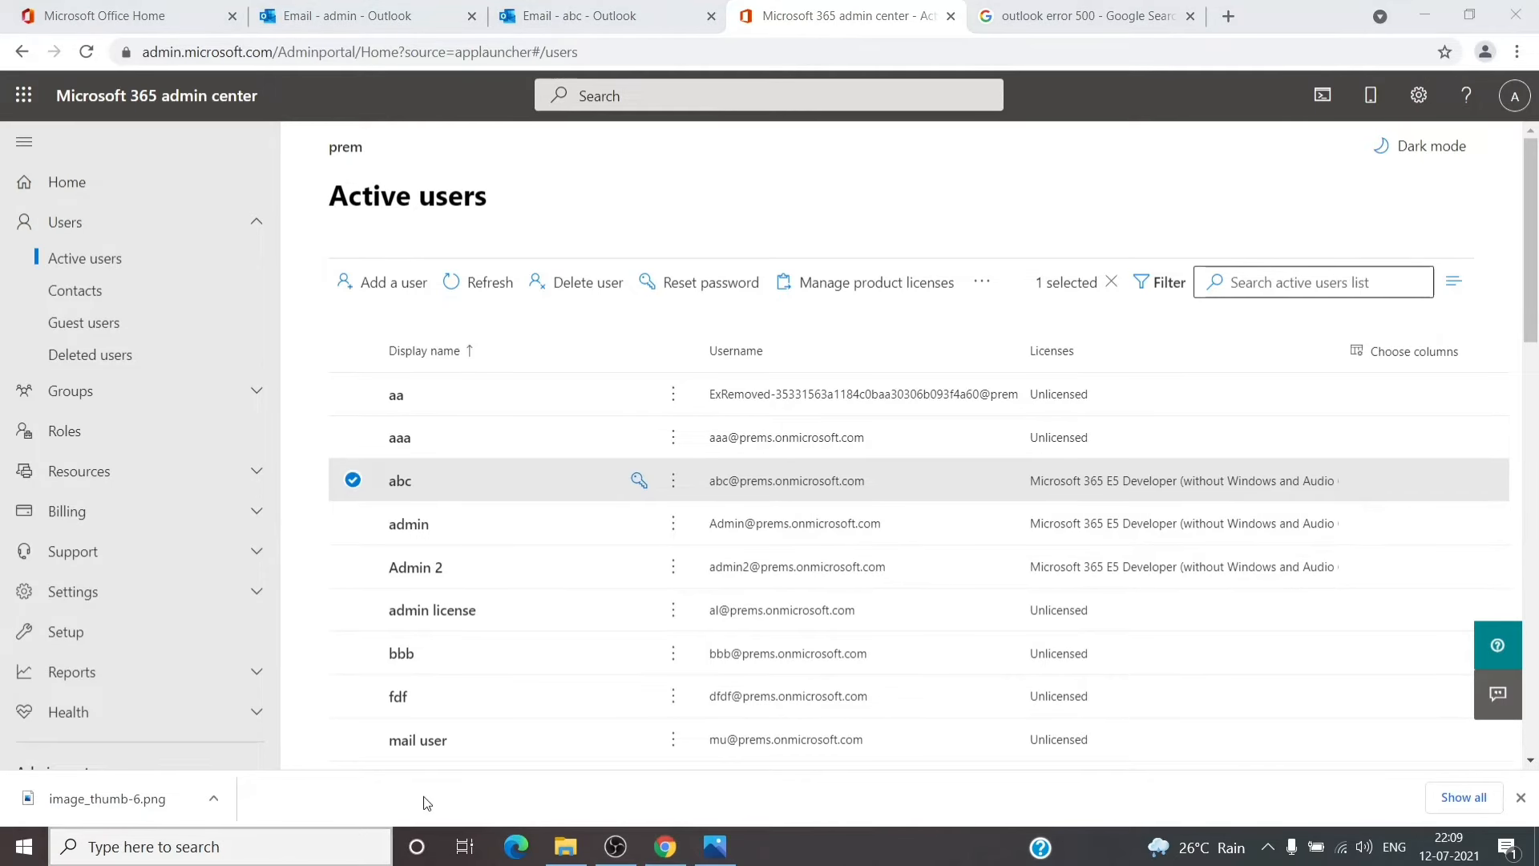
{"action": "type", "text": "ou"}
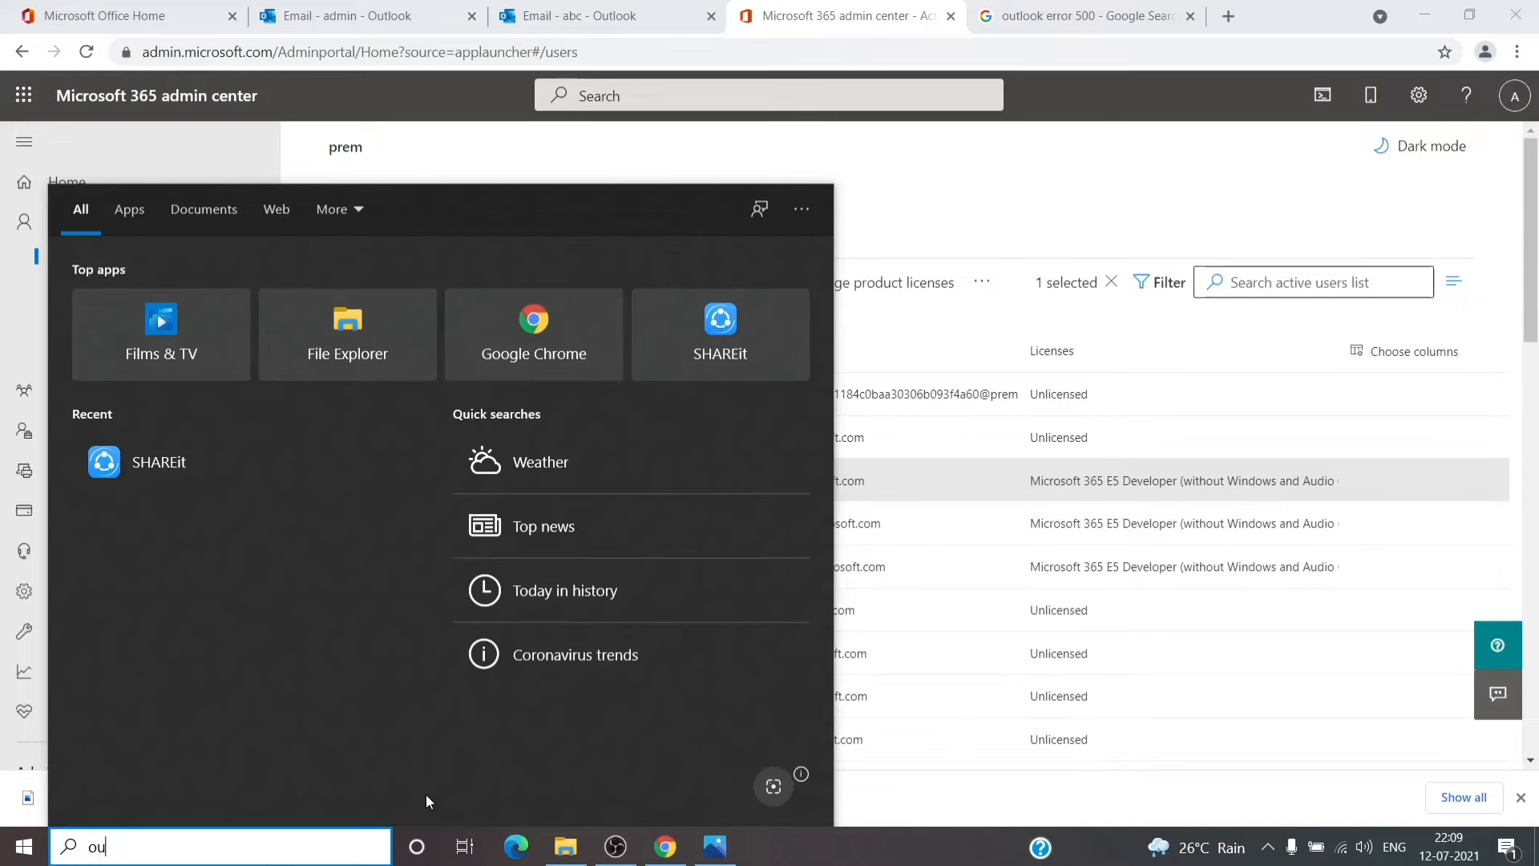
{"action": "type", "text": "tlook"}
{"action": "key", "text": "Return"}
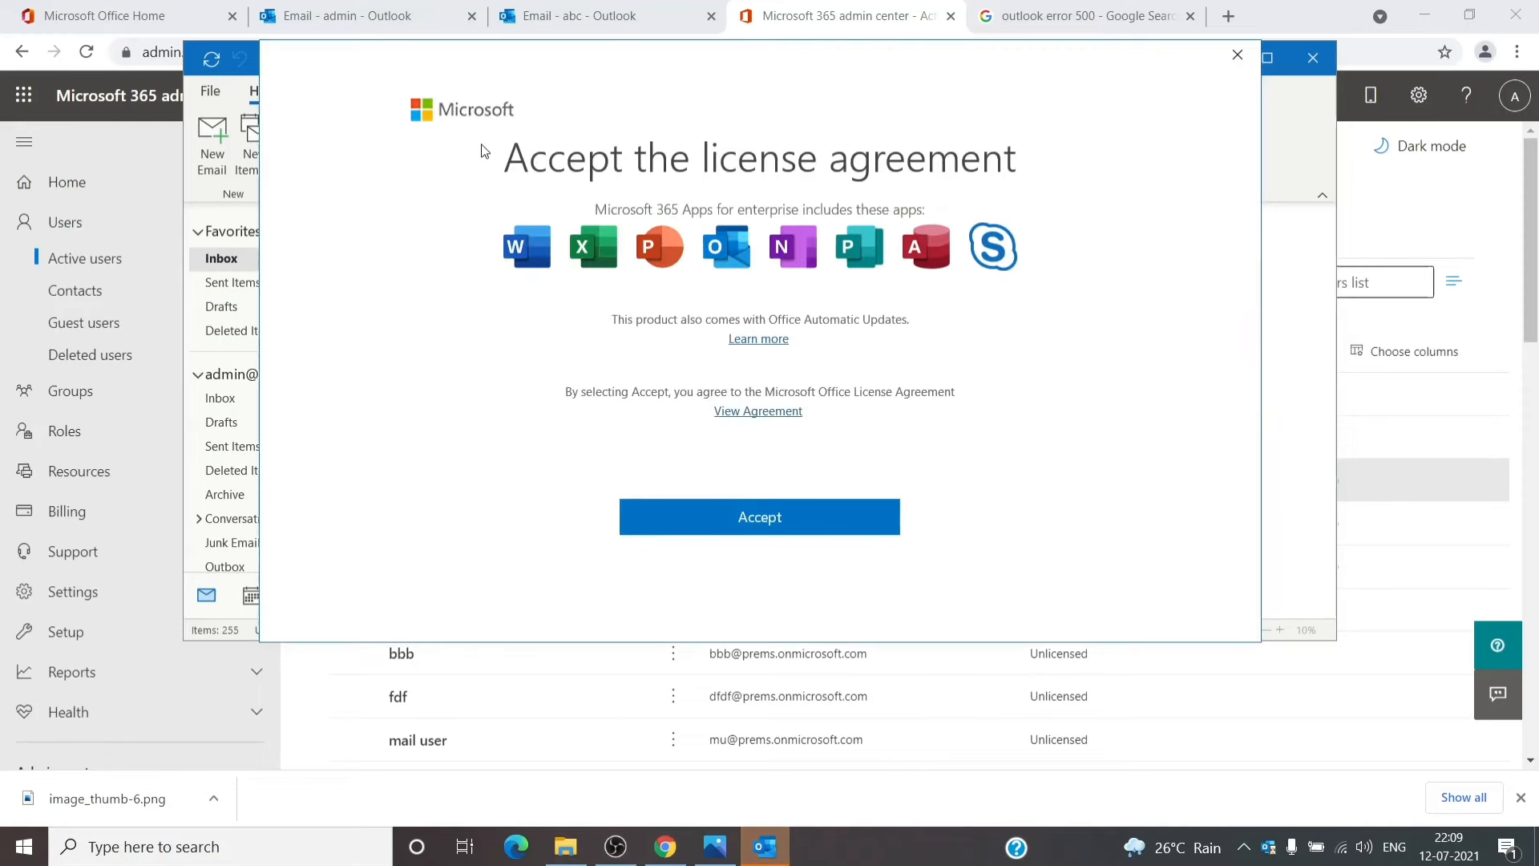
{"action": "left_click", "coordinate": [833, 506]}
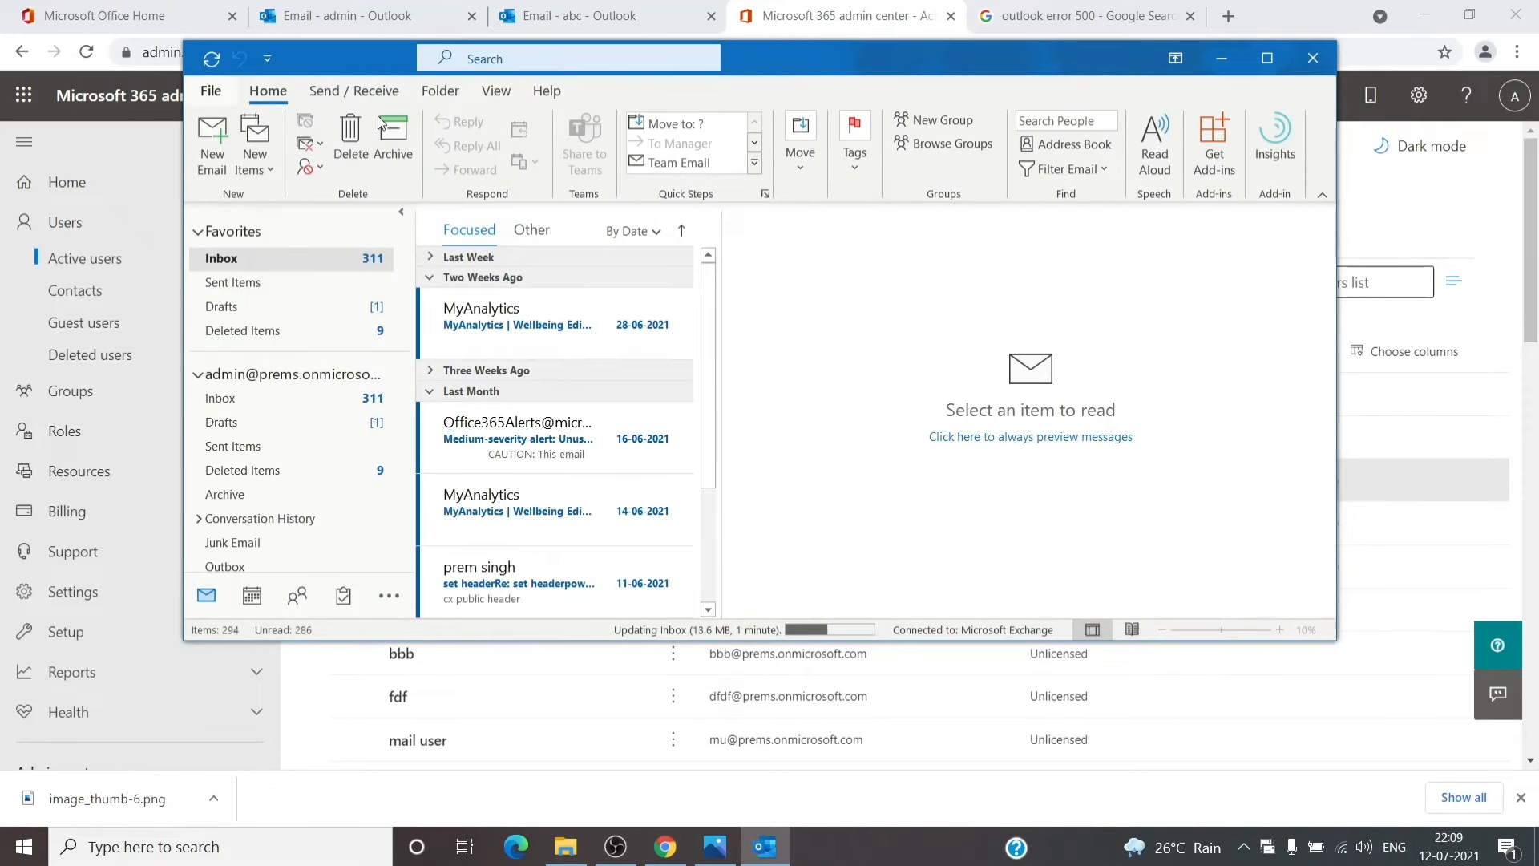
View the account information in desktop Outlook and close the program.
{"action": "left_click", "coordinate": [211, 90]}
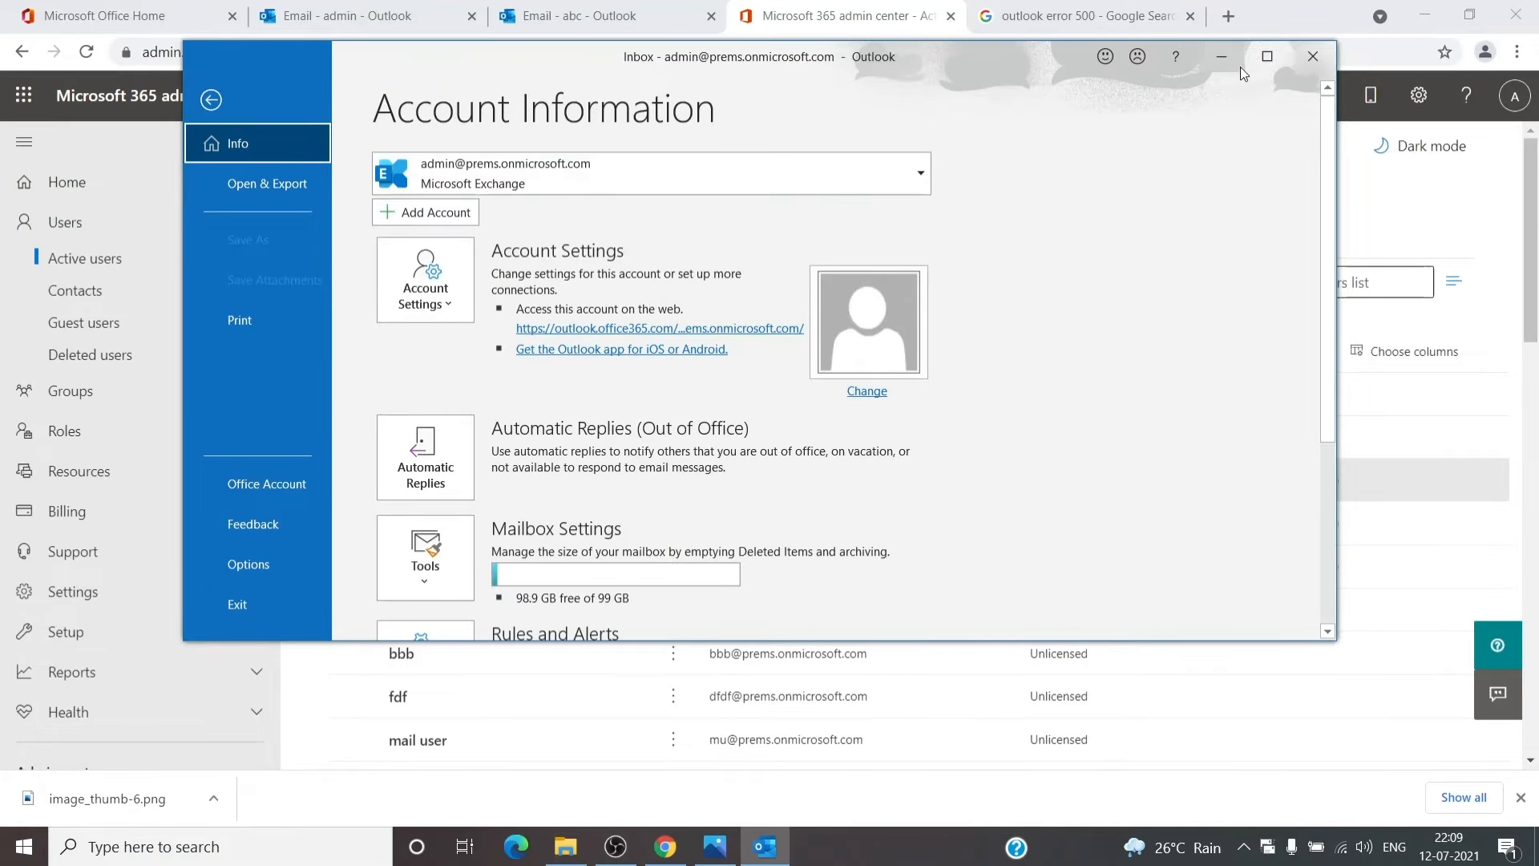
{"action": "left_click", "coordinate": [1314, 56]}
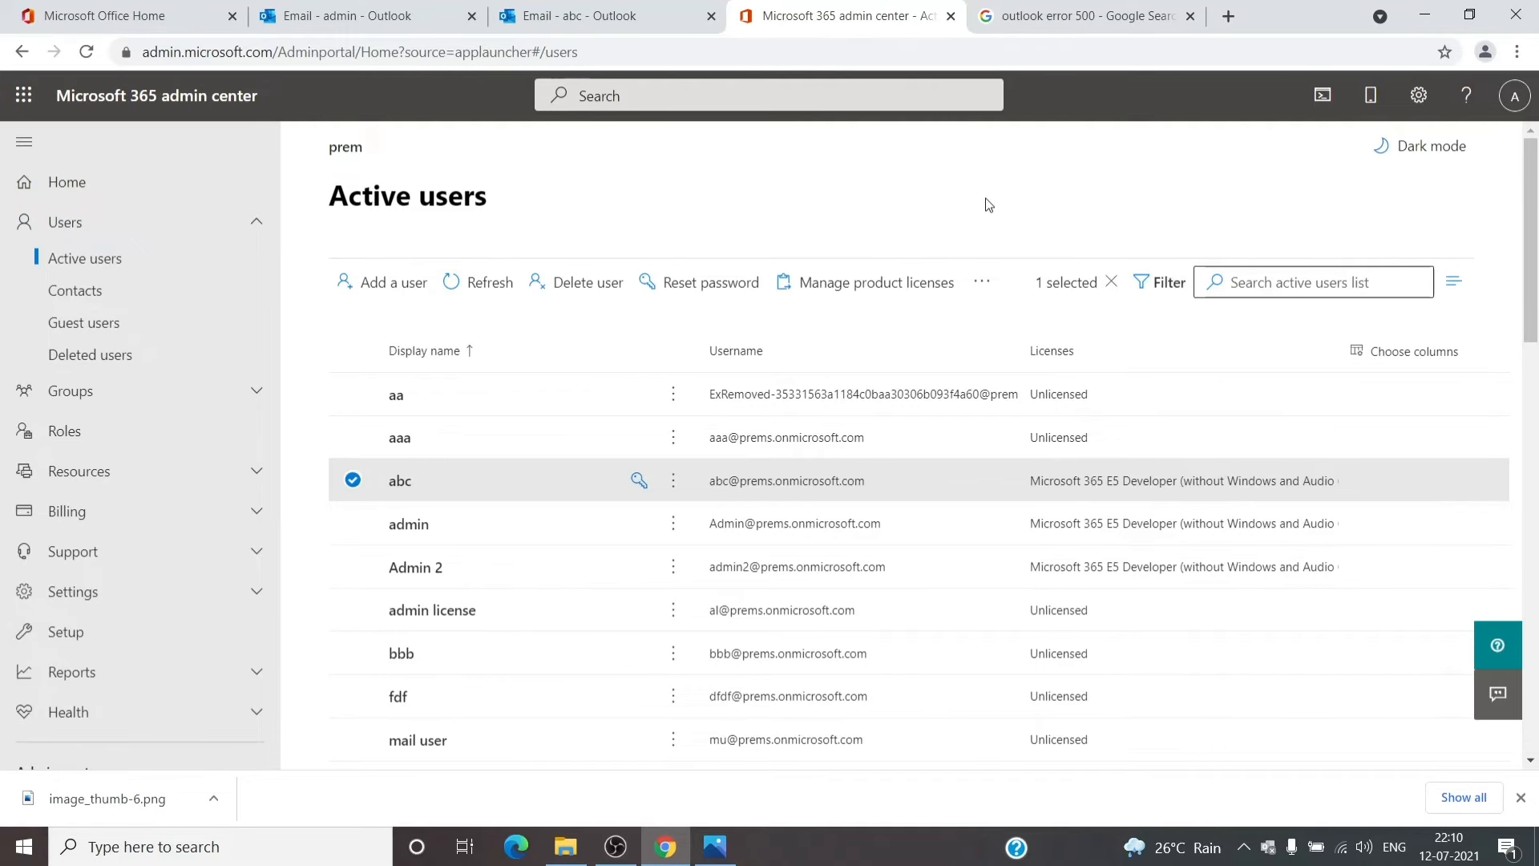
In the abc user's admin roles, select Admin center access with the Global Administrator role.
{"action": "left_click", "coordinate": [400, 481]}
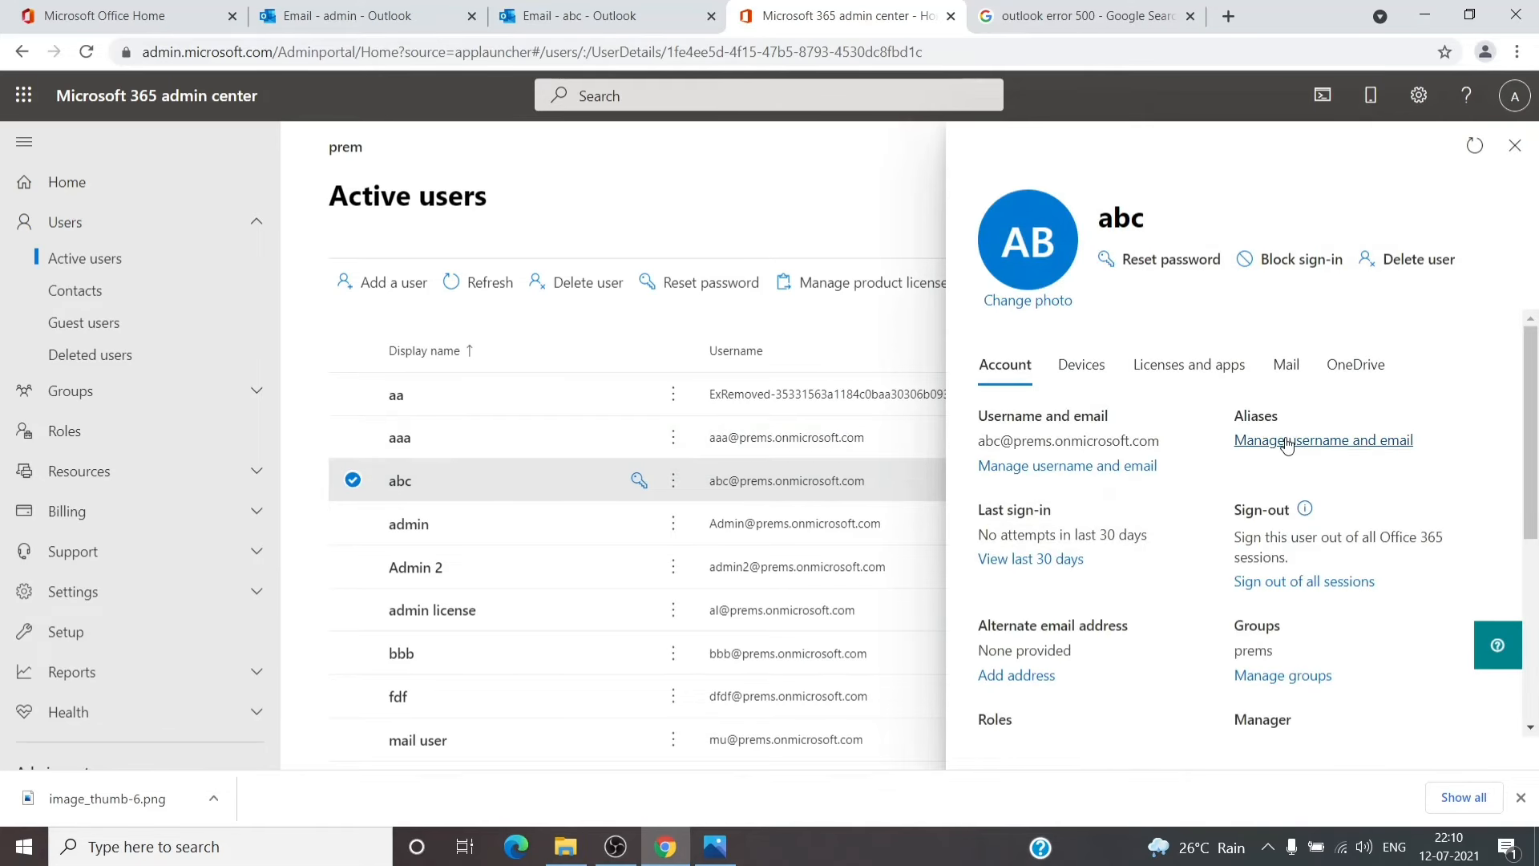
{"action": "scroll", "coordinate": [1254, 469], "scroll_direction": "down", "scroll_amount": 4}
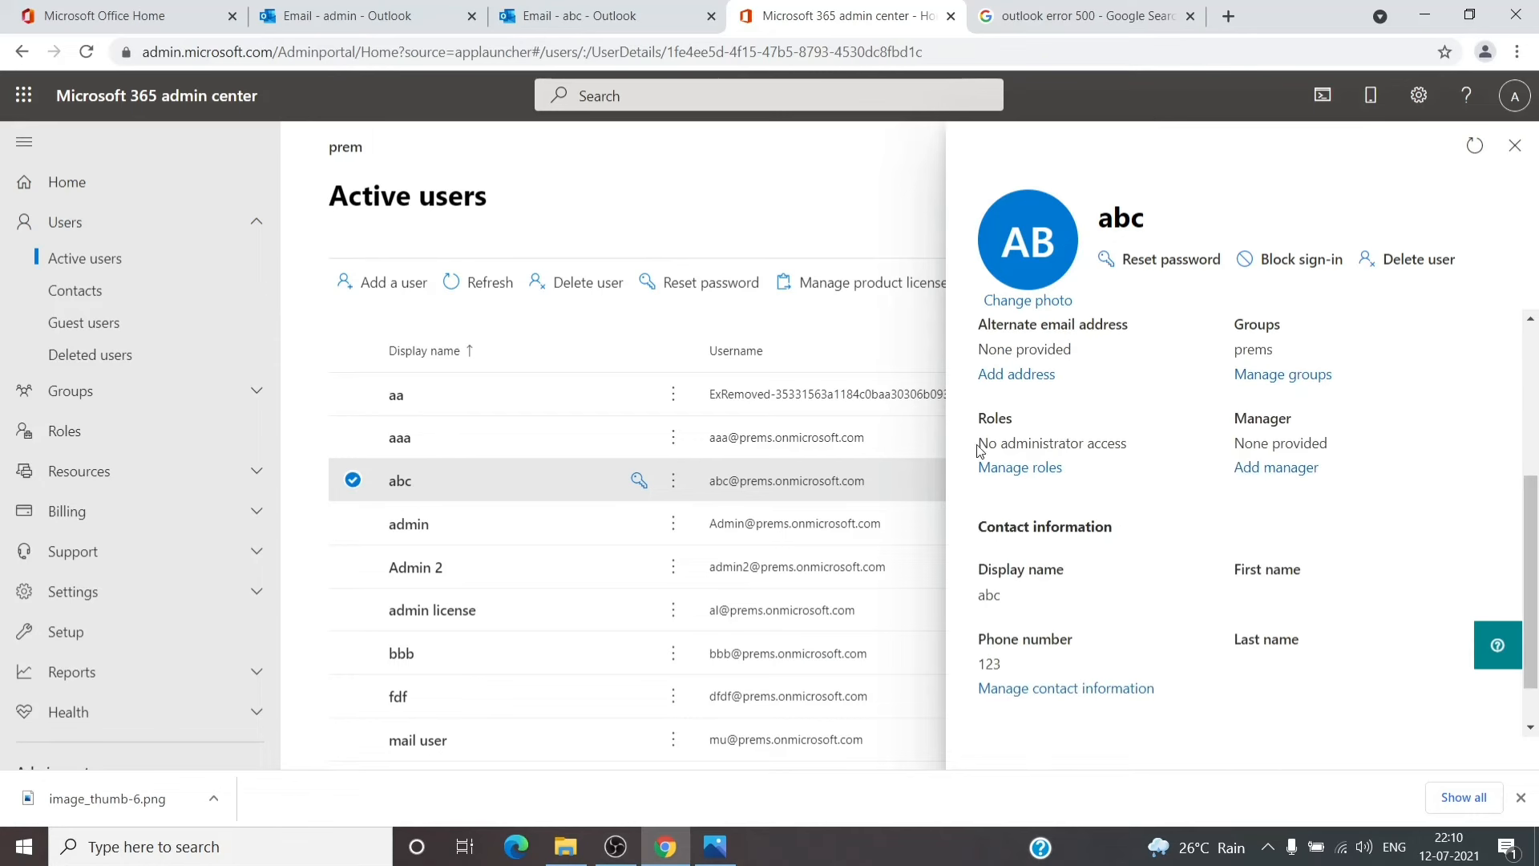
{"action": "mouse_move", "coordinate": [992, 447]}
{"action": "left_mouse_down"}
{"action": "mouse_move", "coordinate": [1087, 445]}
{"action": "mouse_move", "coordinate": [982, 442]}
{"action": "left_mouse_up"}
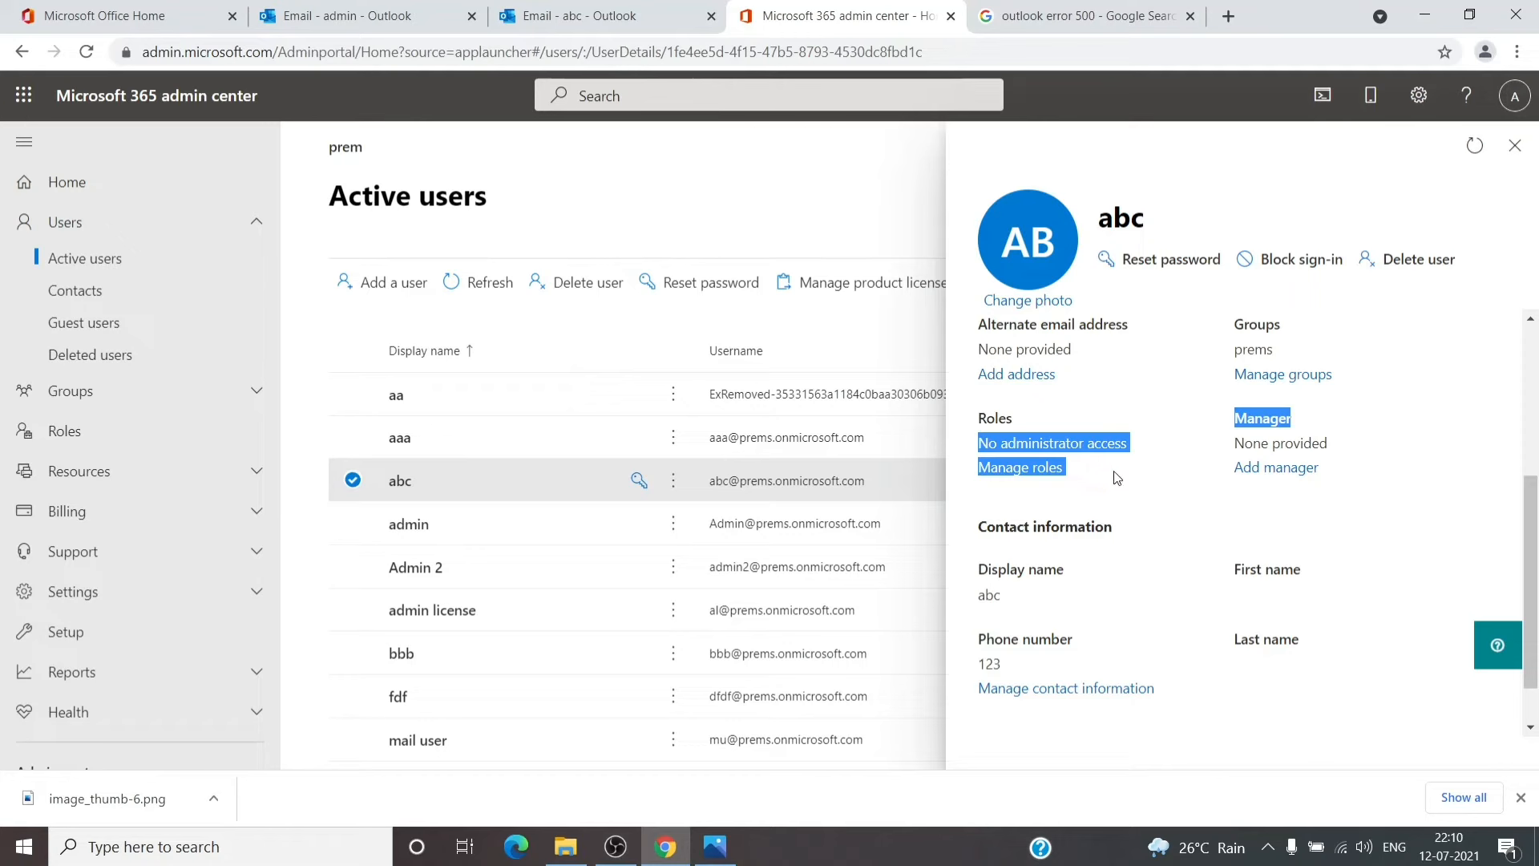
{"action": "left_click", "coordinate": [1155, 478]}
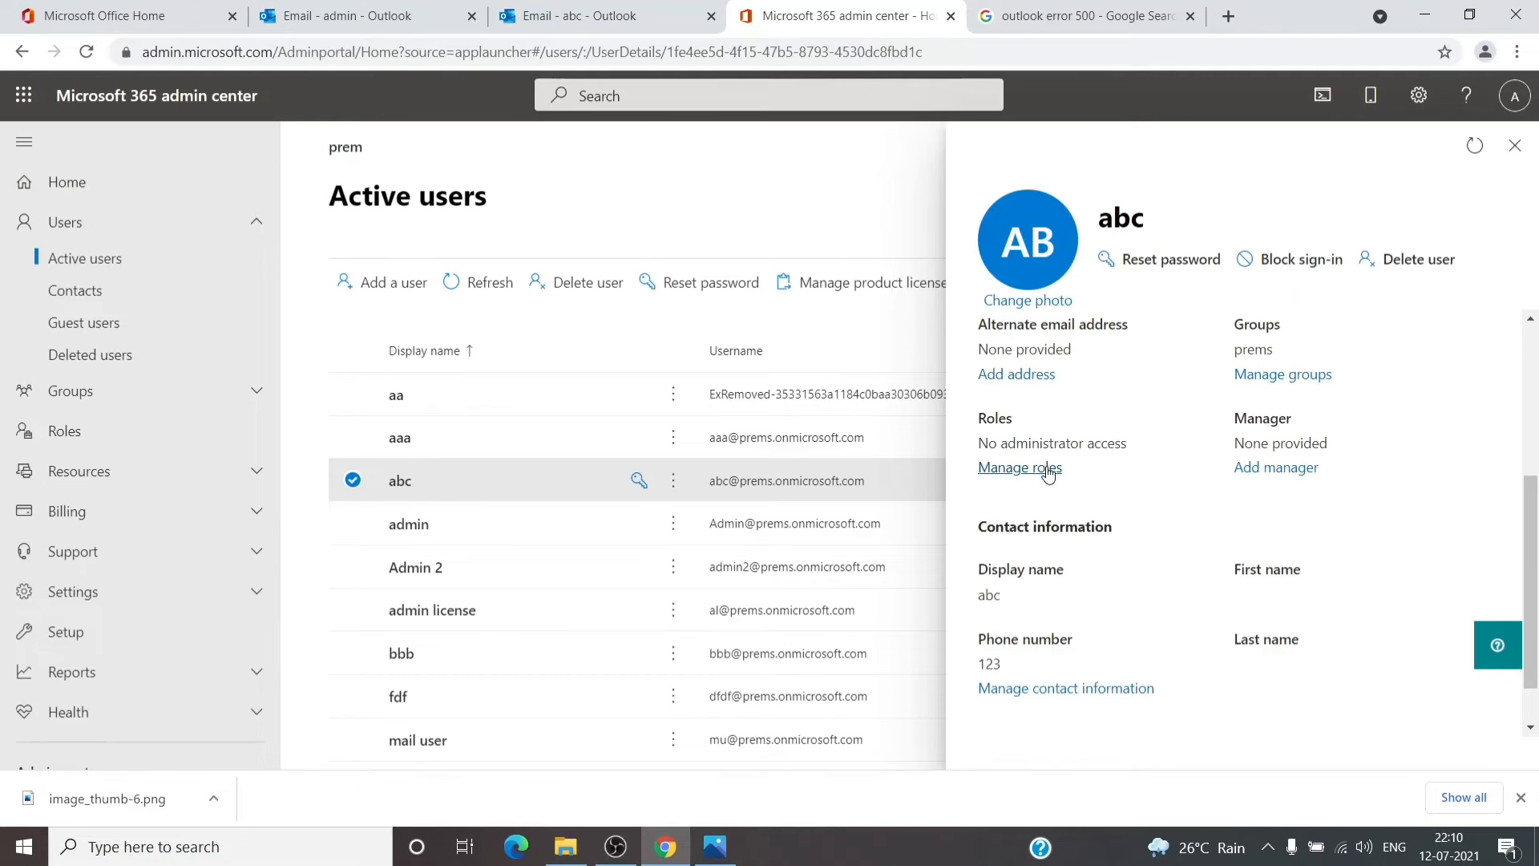
{"action": "left_click", "coordinate": [1046, 474]}
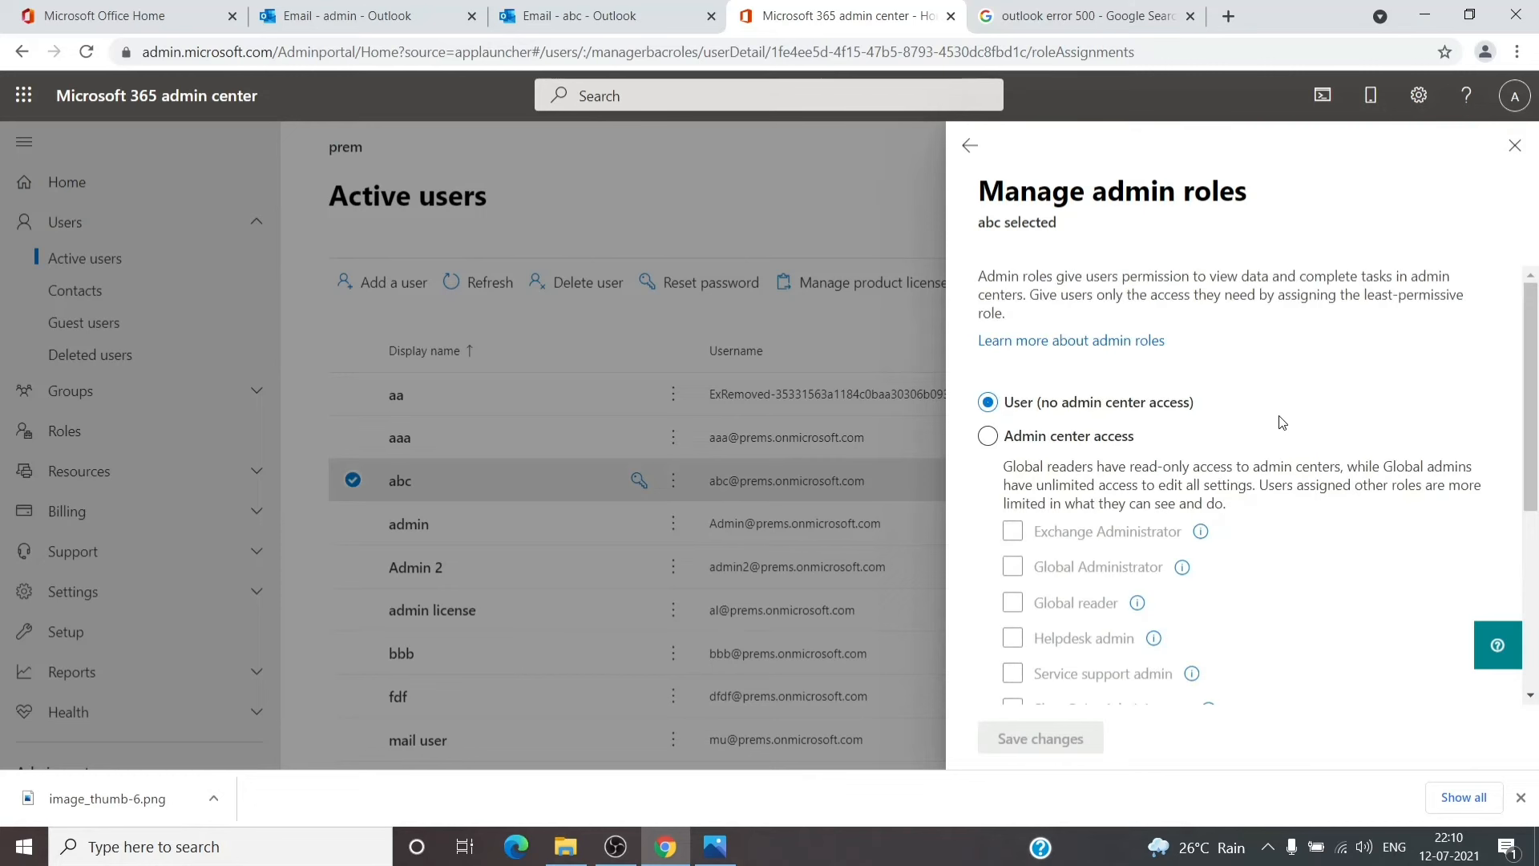
{"action": "left_click", "coordinate": [992, 440]}
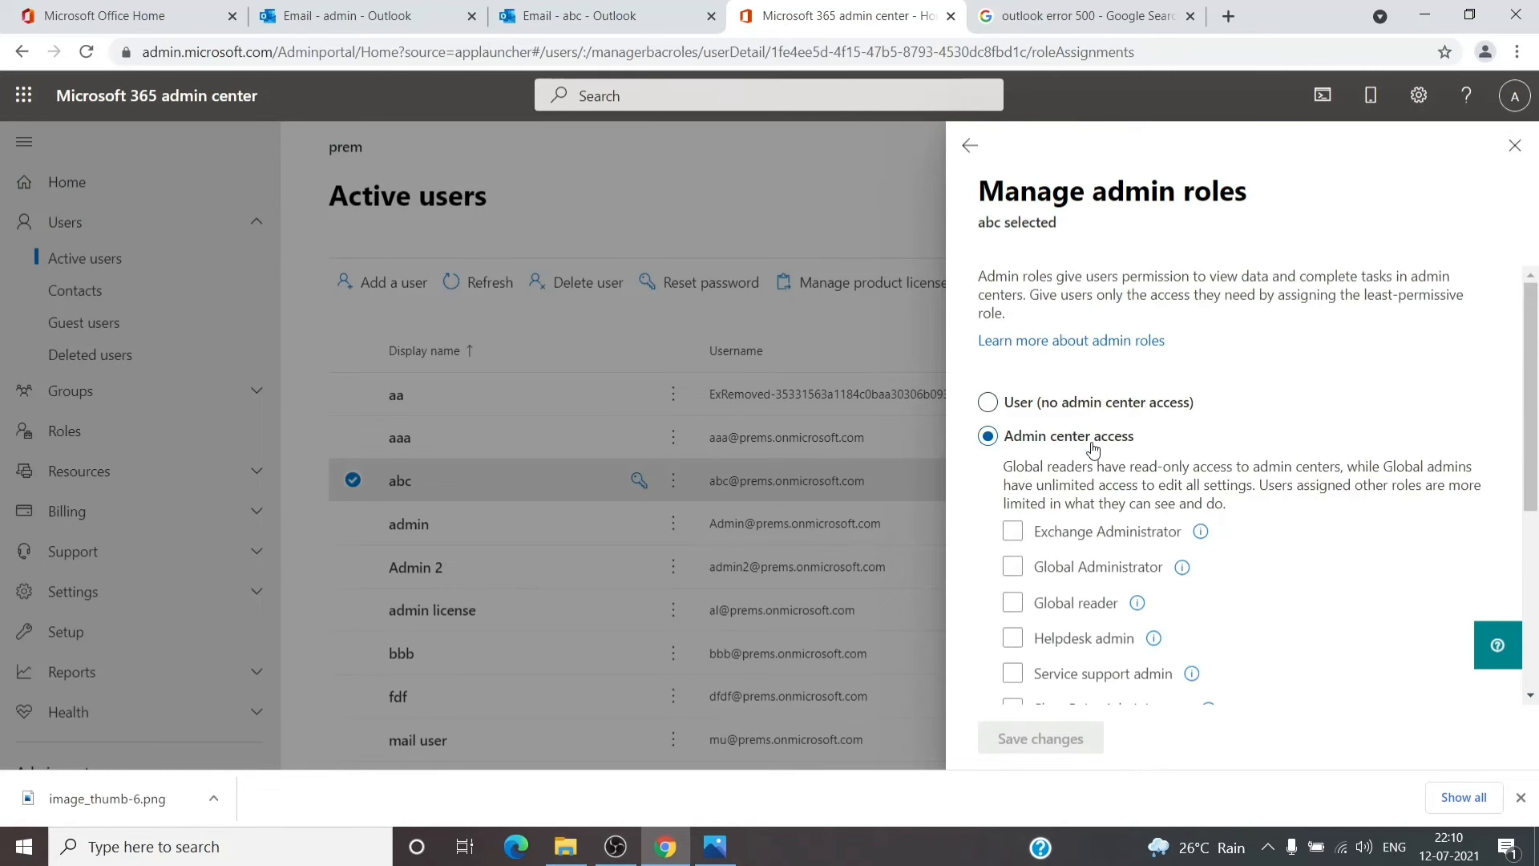
{"action": "left_click", "coordinate": [1013, 567]}
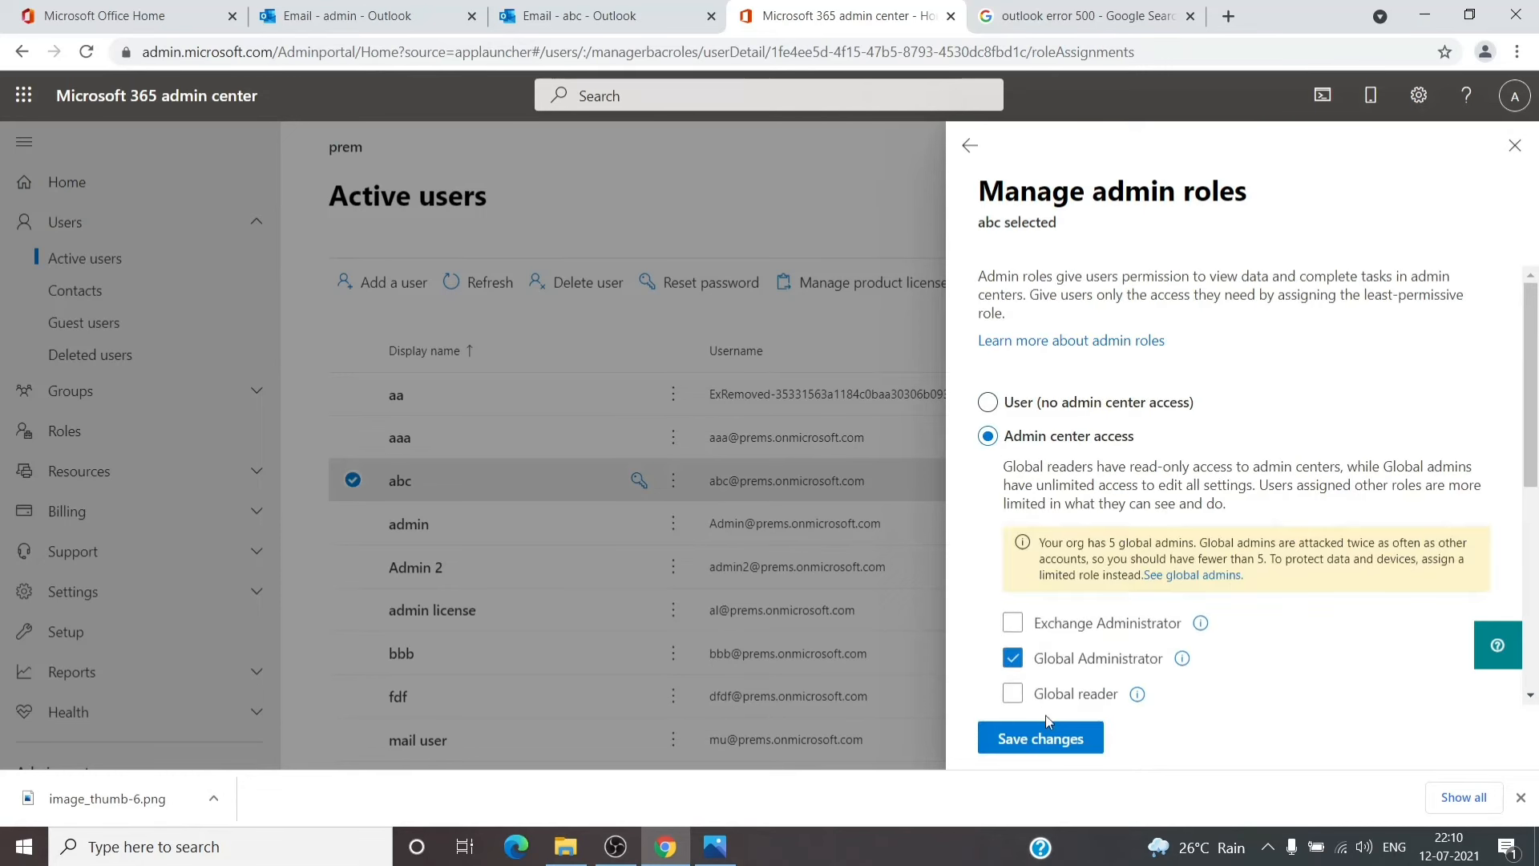
{"action": "left_click", "coordinate": [1039, 739]}
Examine the admin roles available for the abc user, including the full list by category.
{"action": "scroll", "coordinate": [1122, 481], "scroll_direction": "down", "scroll_amount": 3}
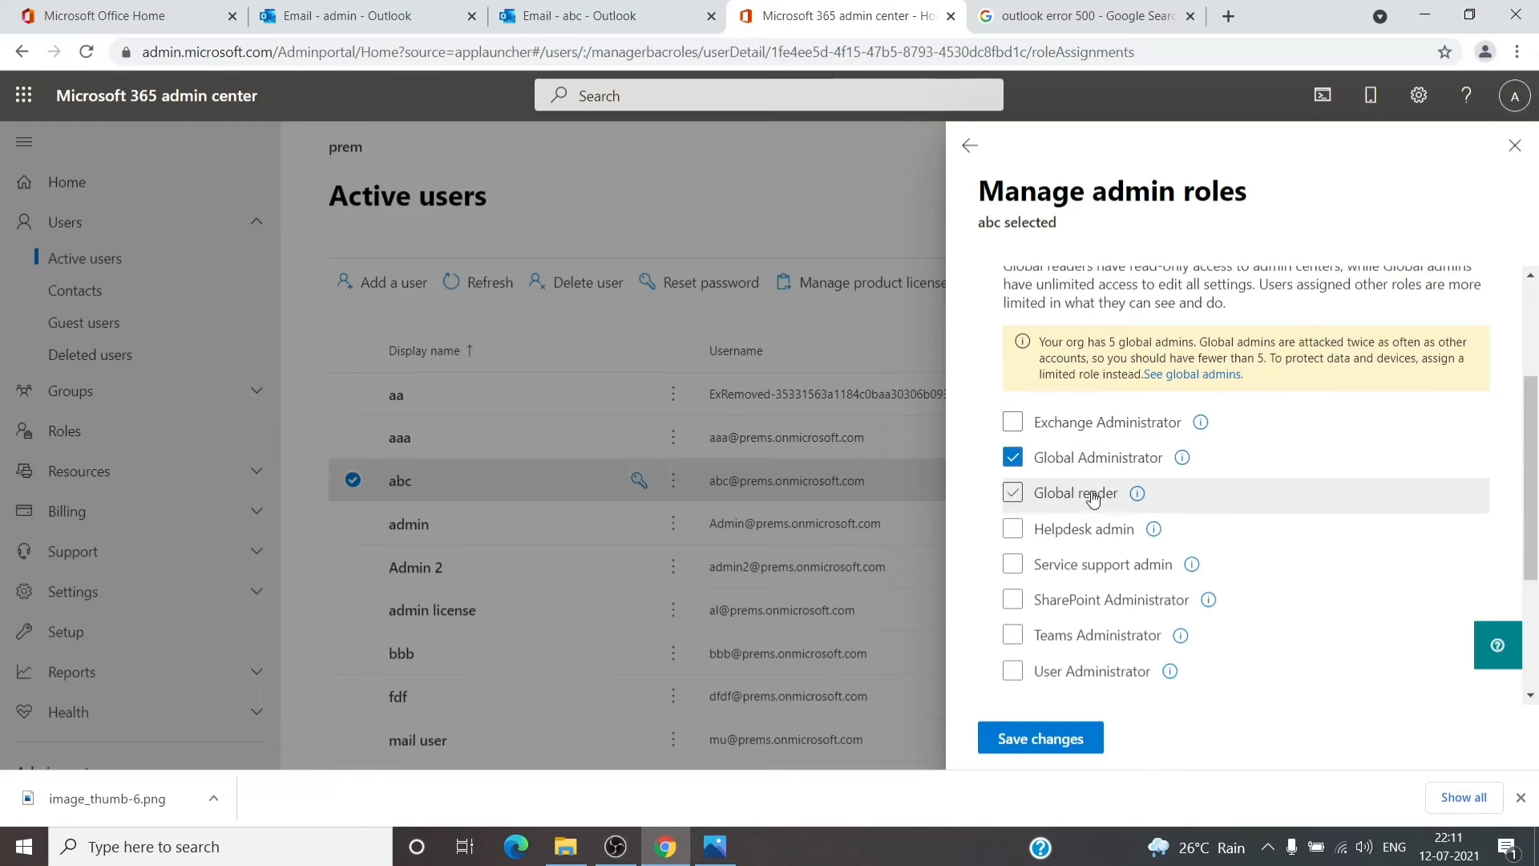
{"action": "scroll", "coordinate": [1100, 449], "scroll_direction": "down", "scroll_amount": 3}
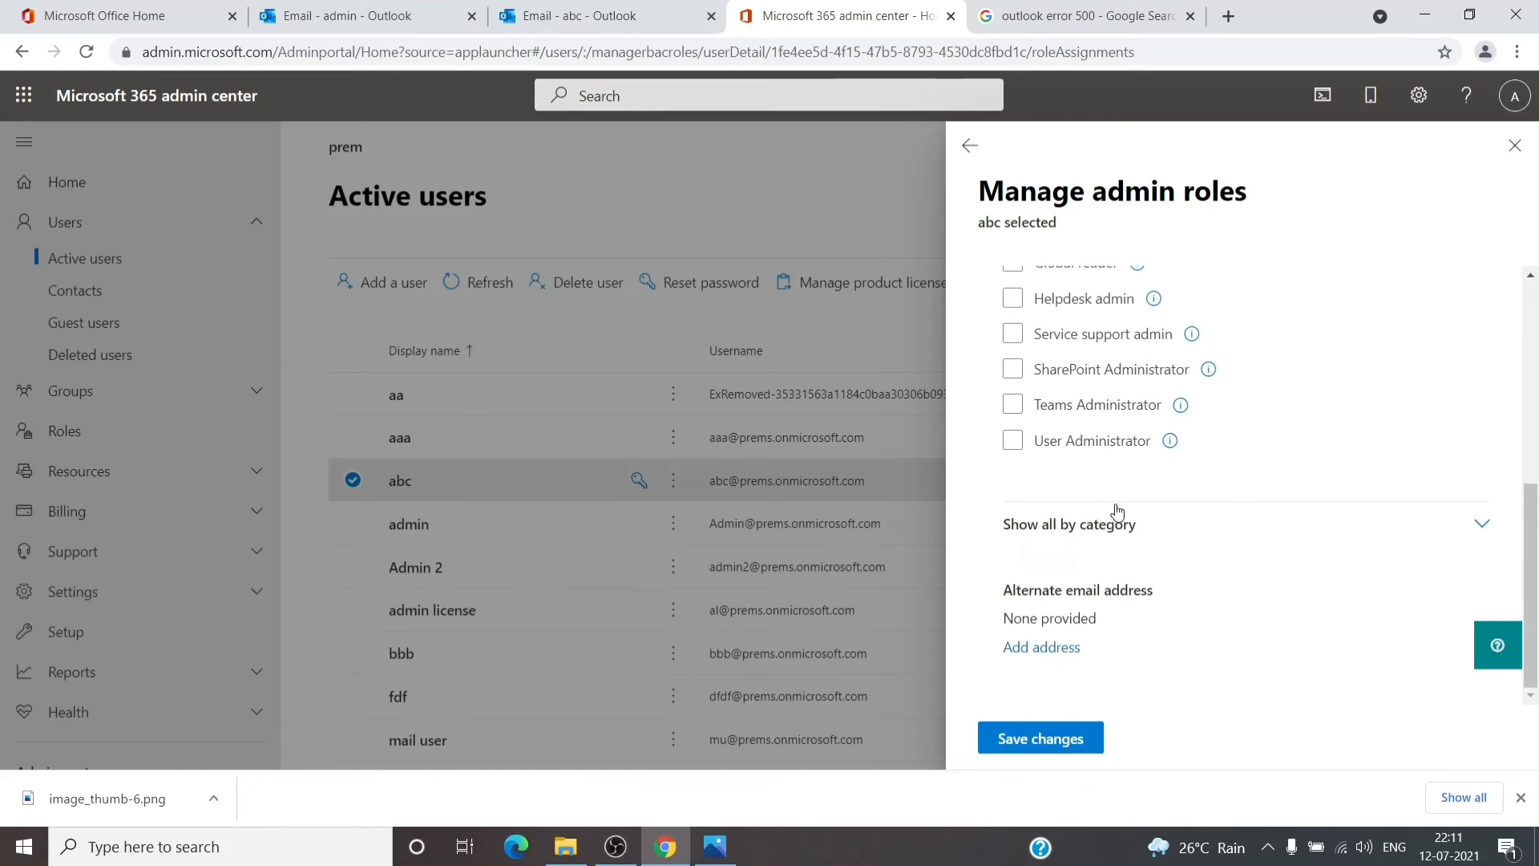
{"action": "left_click", "coordinate": [1186, 520]}
{"action": "scroll", "coordinate": [1174, 522], "scroll_direction": "down", "scroll_amount": 4}
{"action": "scroll", "coordinate": [1173, 522], "scroll_direction": "down", "scroll_amount": 1}
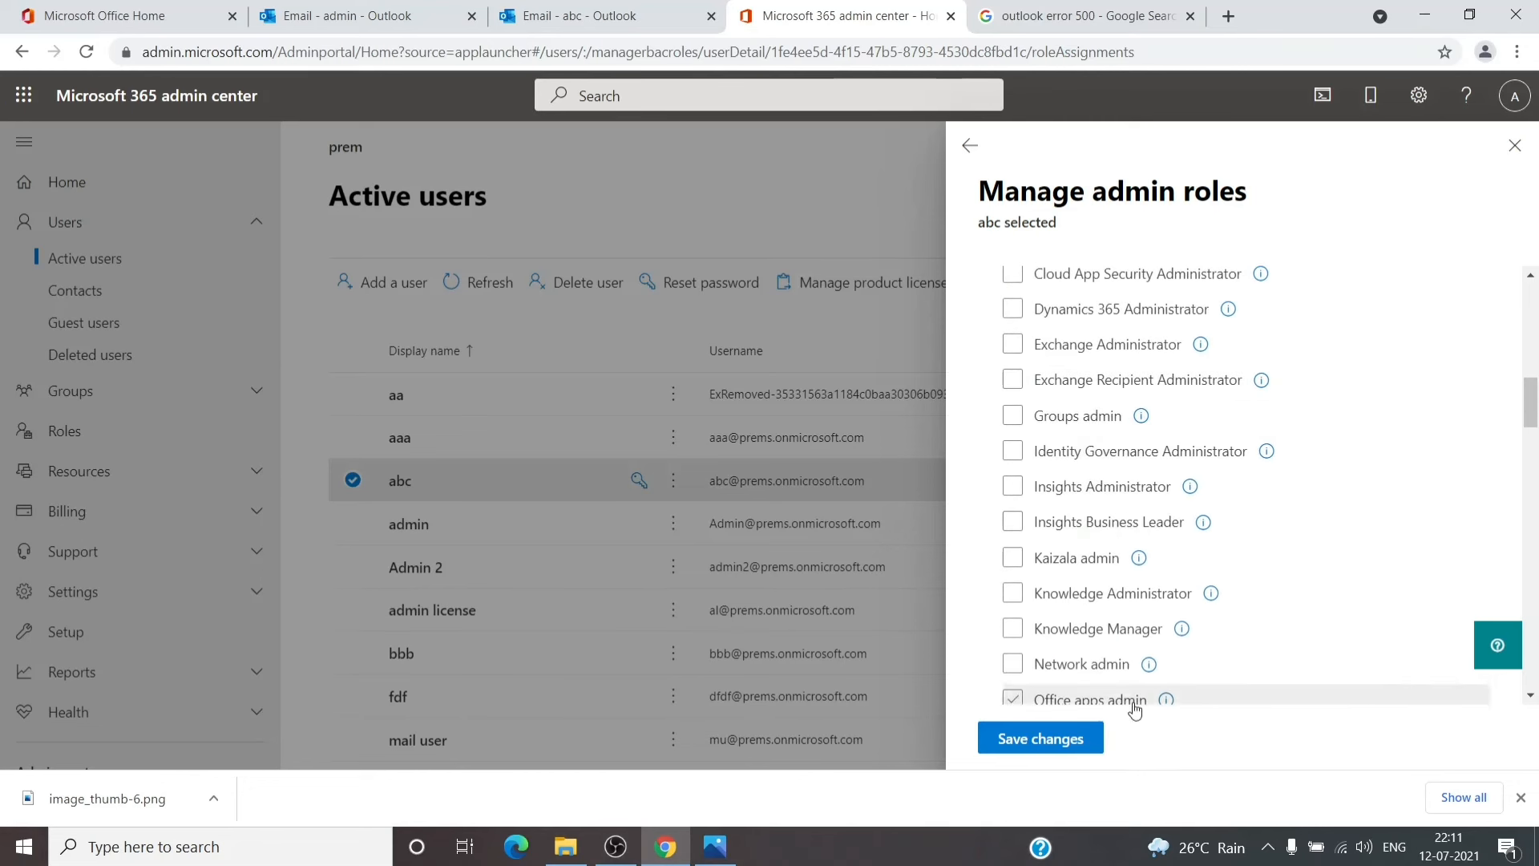
{"action": "scroll", "coordinate": [1173, 525], "scroll_direction": "up", "scroll_amount": 7}
{"action": "scroll", "coordinate": [1175, 529], "scroll_direction": "up", "scroll_amount": 1}
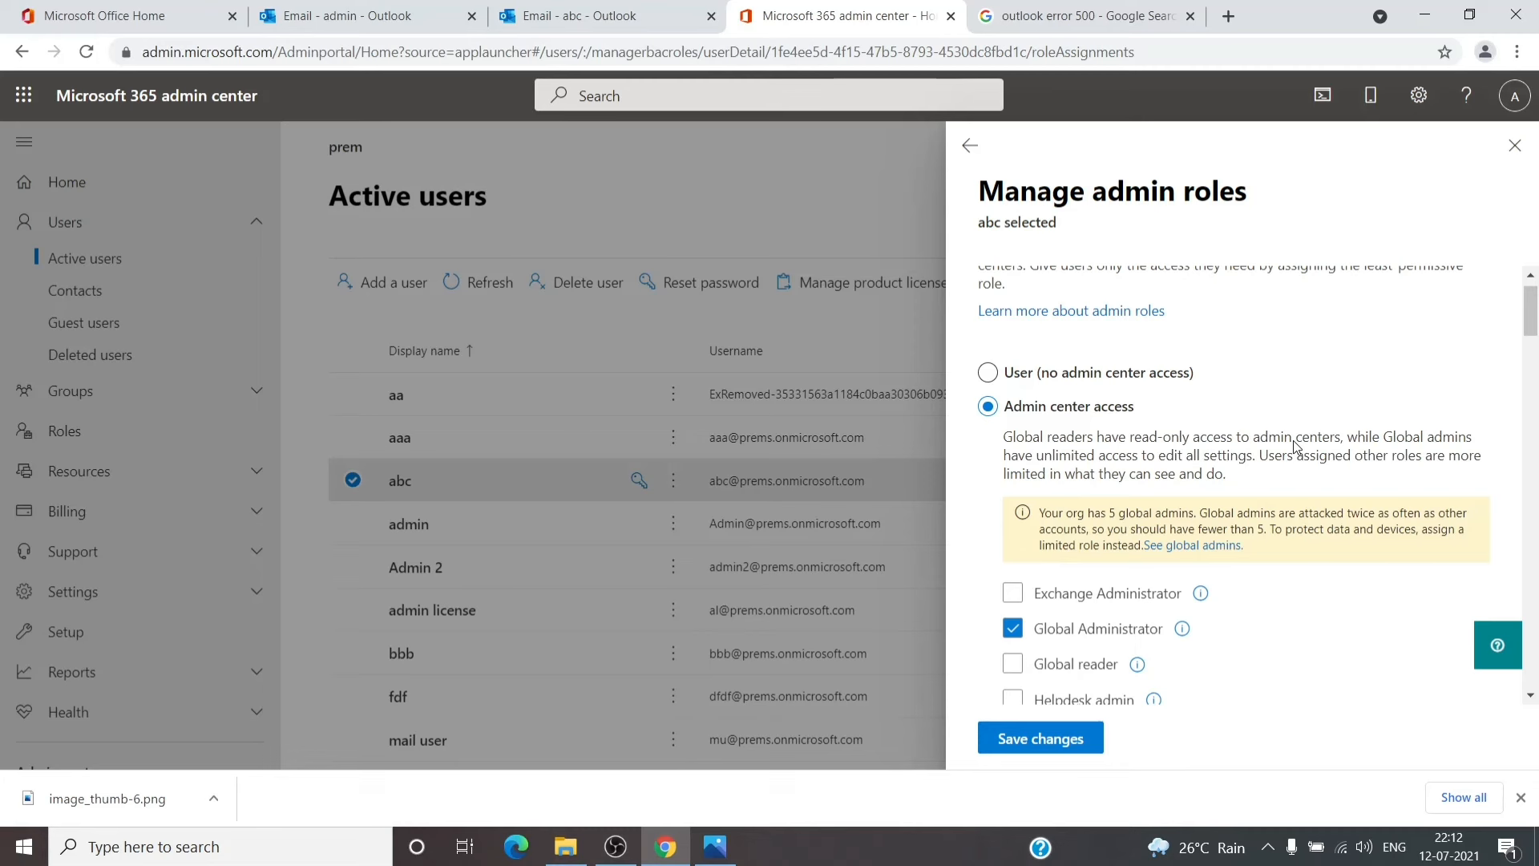
Leave the abc user's admin roles without saving the changes.
{"action": "left_click", "coordinate": [1515, 145]}
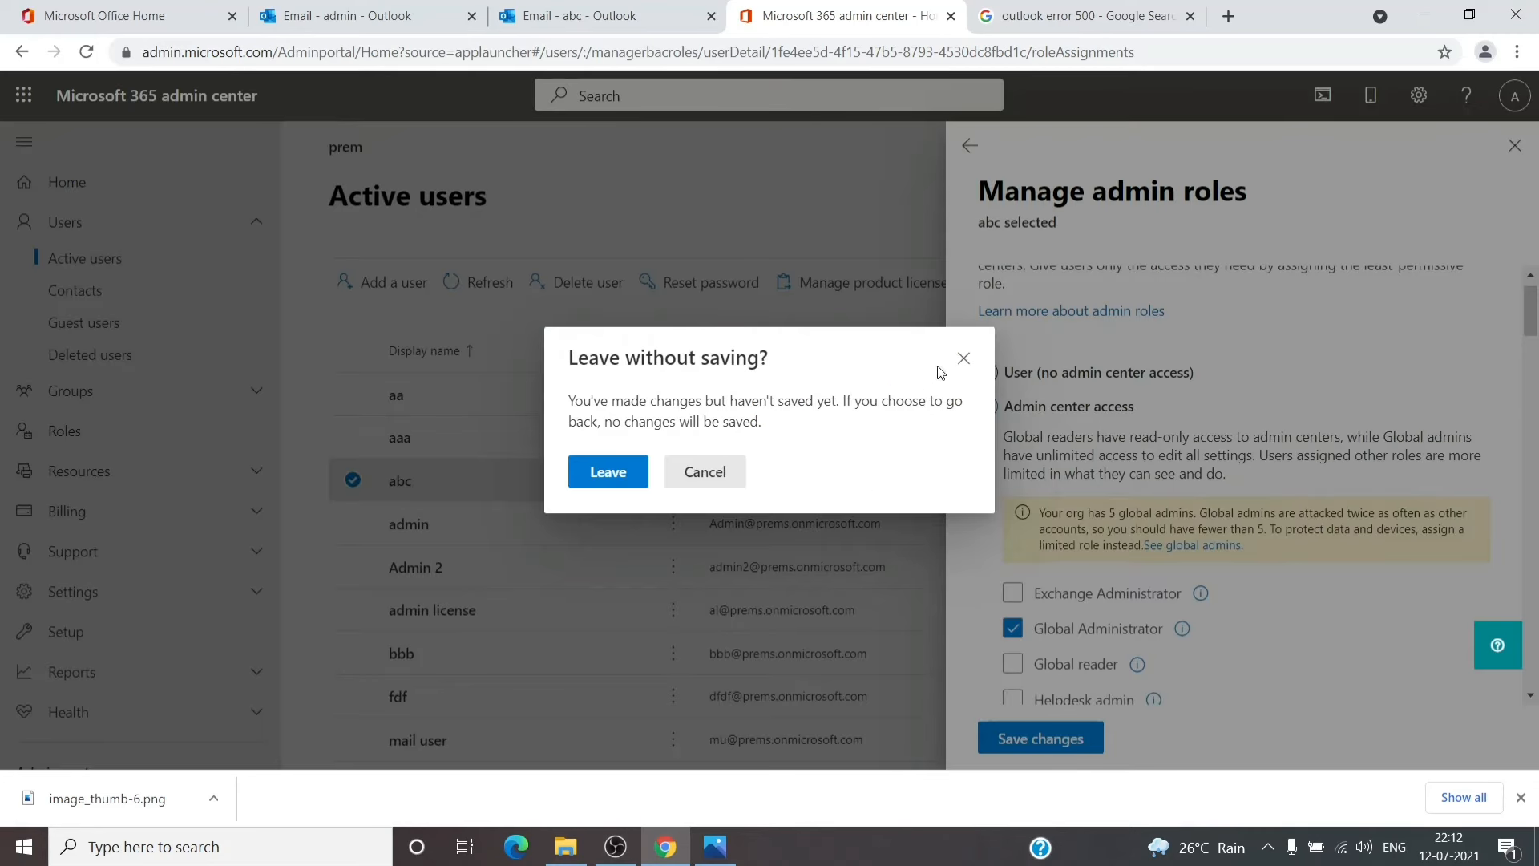
{"action": "left_click", "coordinate": [963, 360]}
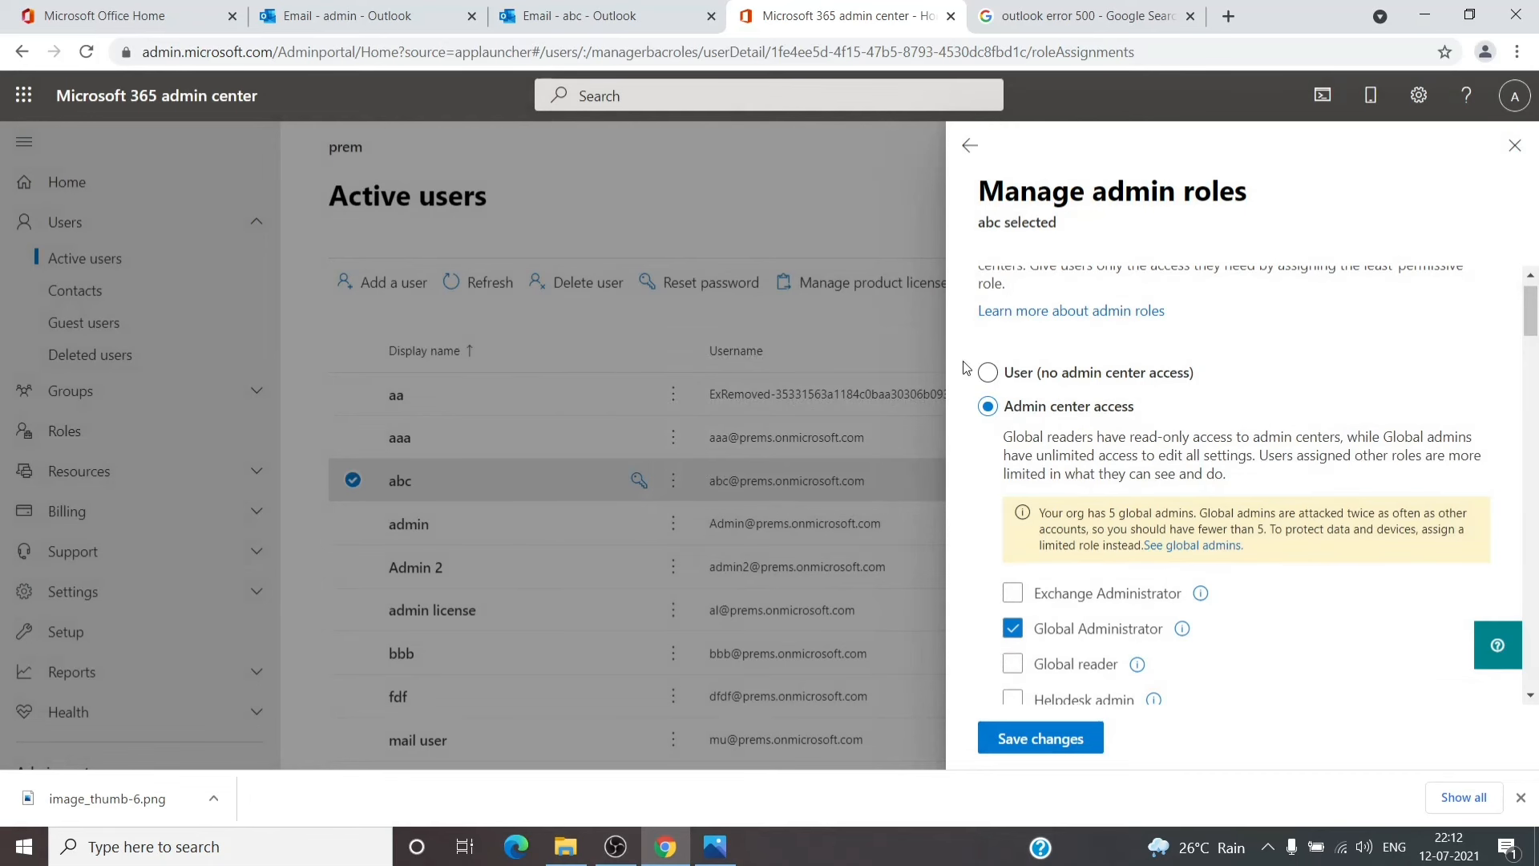
{"action": "left_click", "coordinate": [1514, 146]}
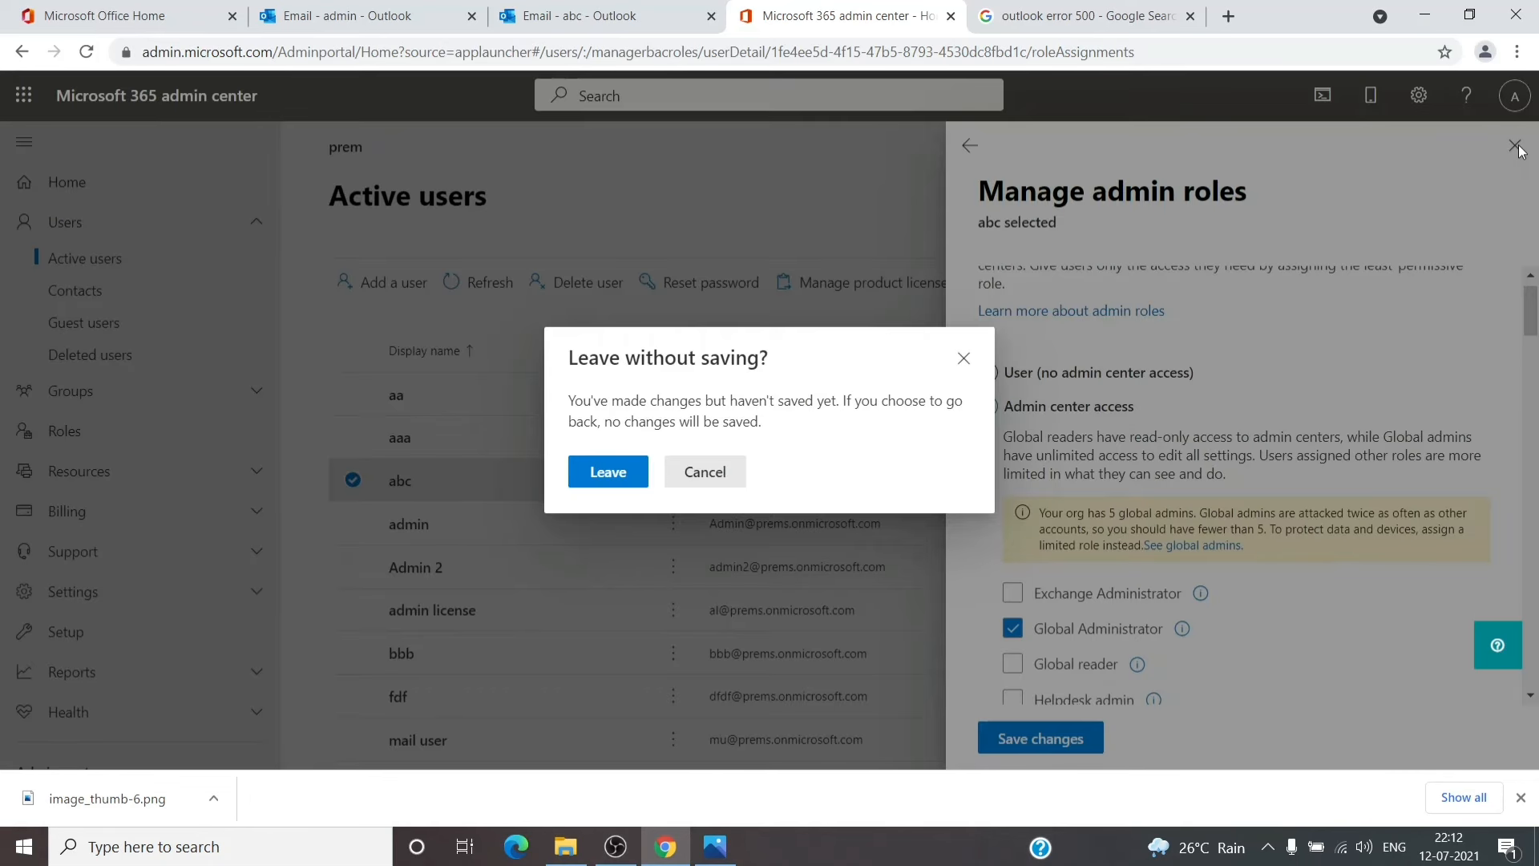
{"action": "left_click", "coordinate": [629, 472]}
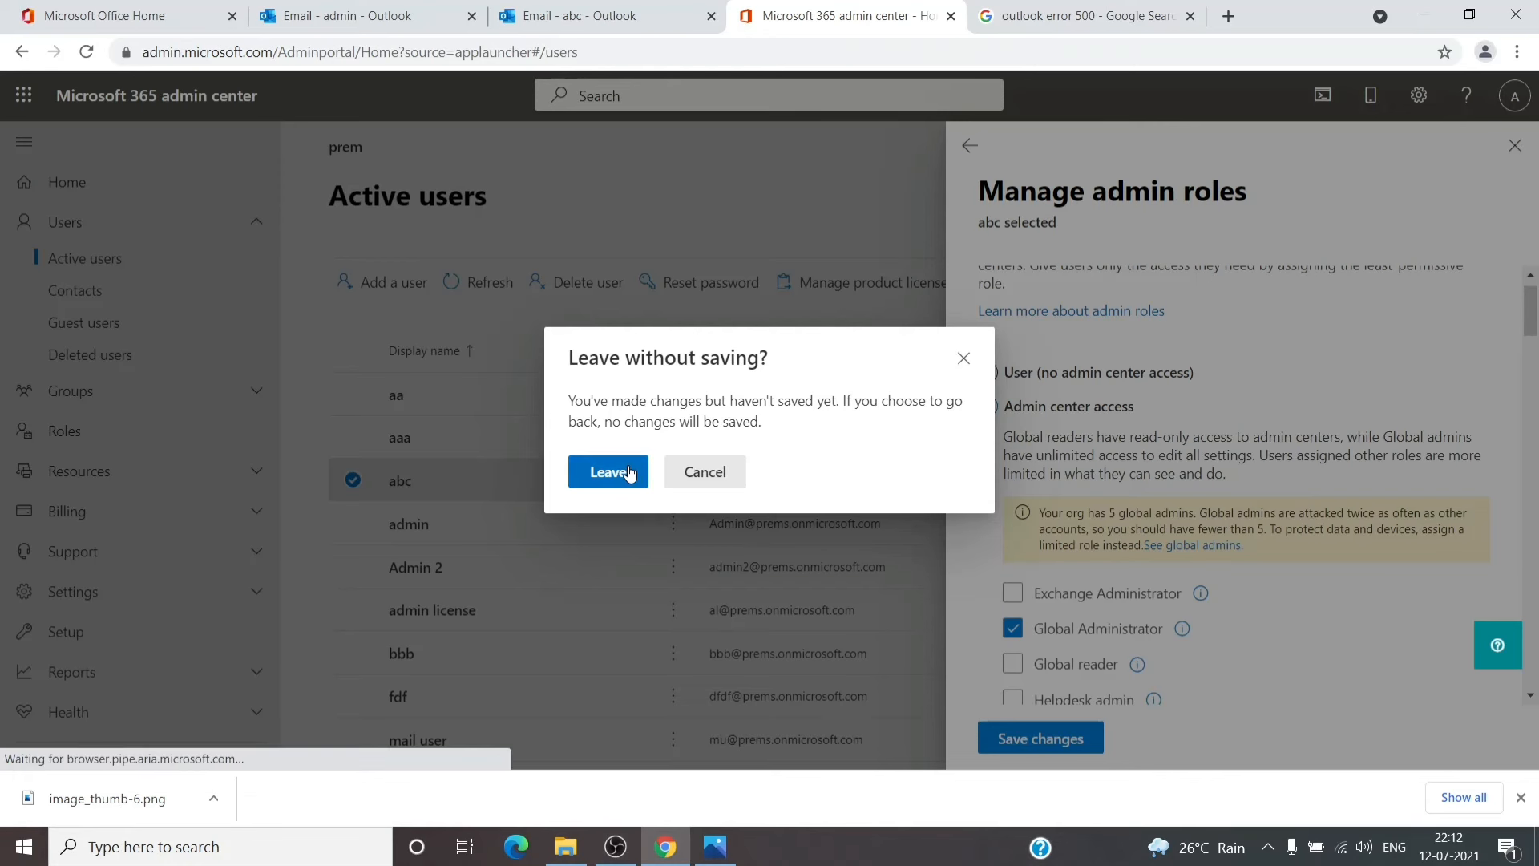